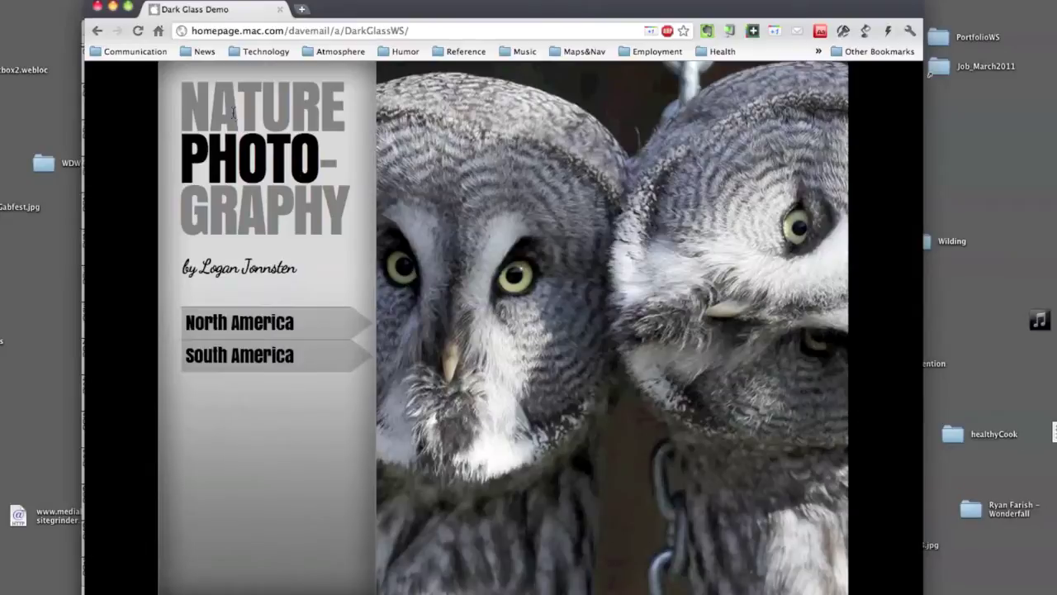
Preview the North America flyout panel on the Dark Glass demo page, then close it
{"action": "left_click_drag", "start_coordinate": [211, 110], "coordinate": [258, 273]}
{"action": "left_click", "coordinate": [271, 162]}
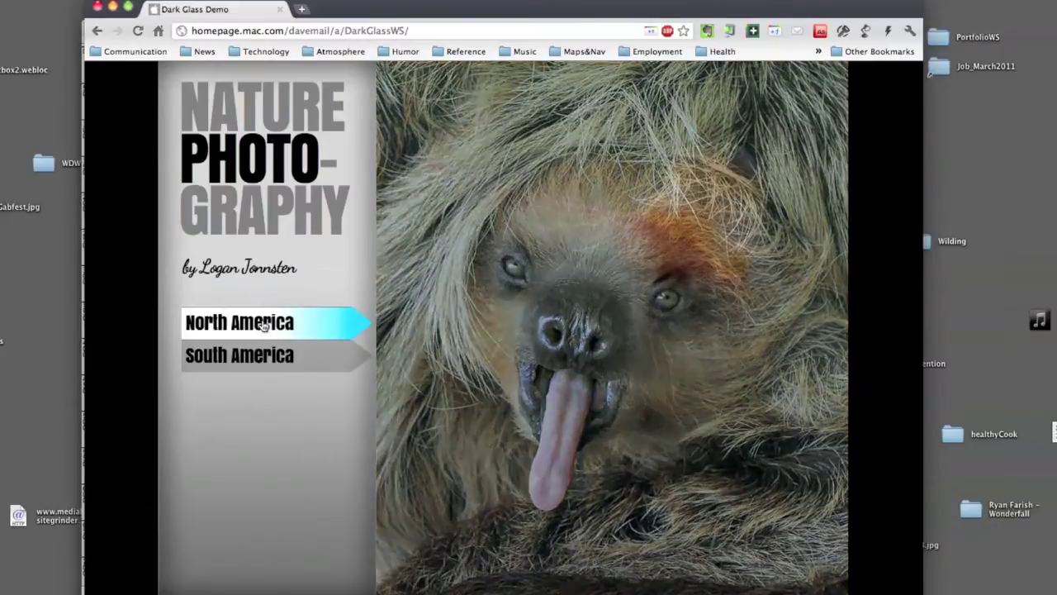
{"action": "left_click", "coordinate": [264, 324]}
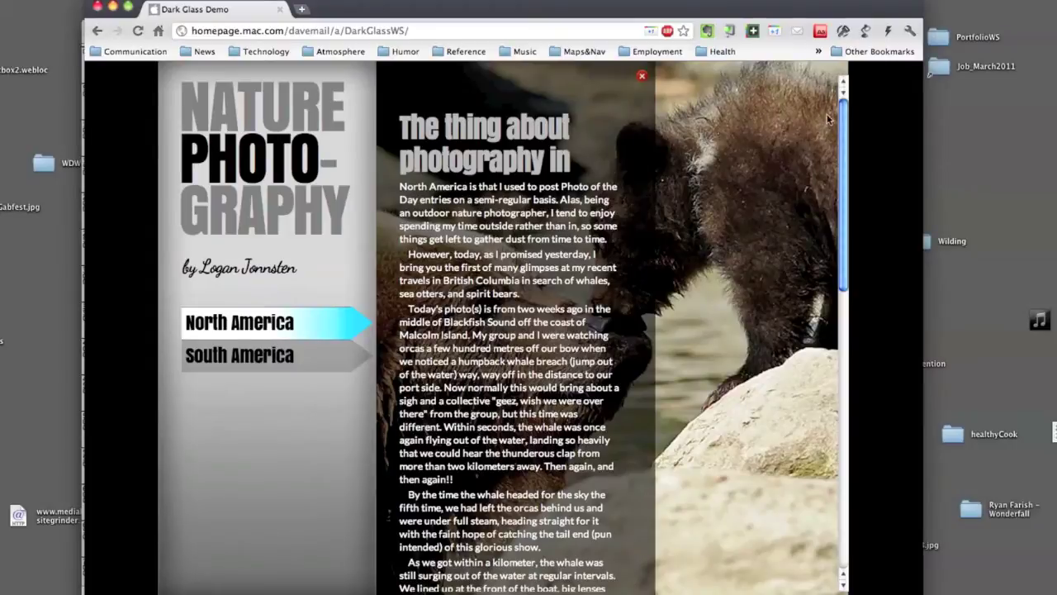
{"action": "mouse_move", "coordinate": [845, 114]}
{"action": "left_mouse_down"}
{"action": "mouse_move", "coordinate": [822, 396]}
{"action": "mouse_move", "coordinate": [844, 107]}
{"action": "left_mouse_up"}
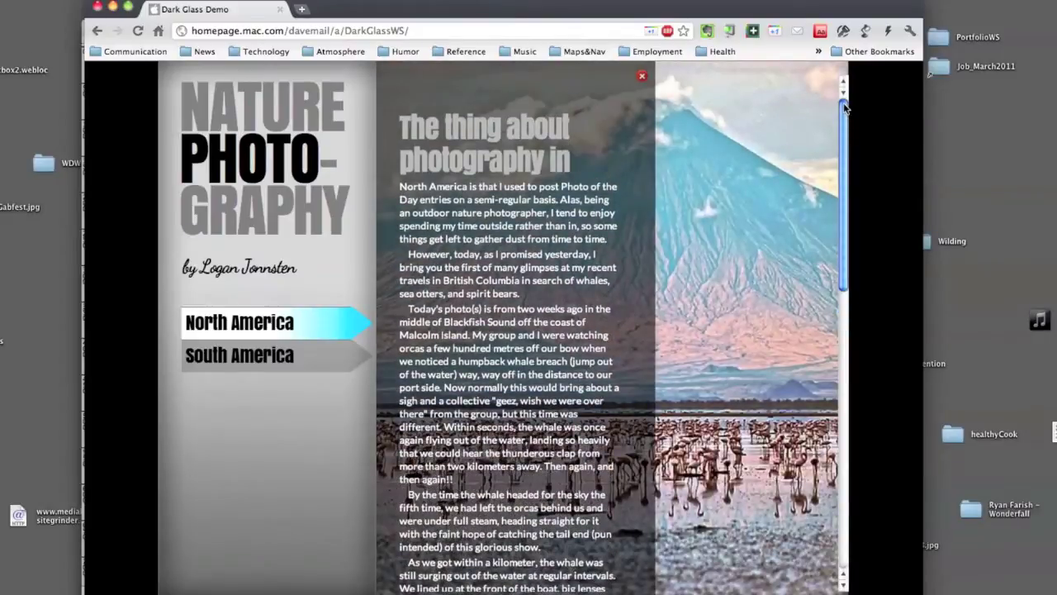
{"action": "left_click", "coordinate": [642, 80]}
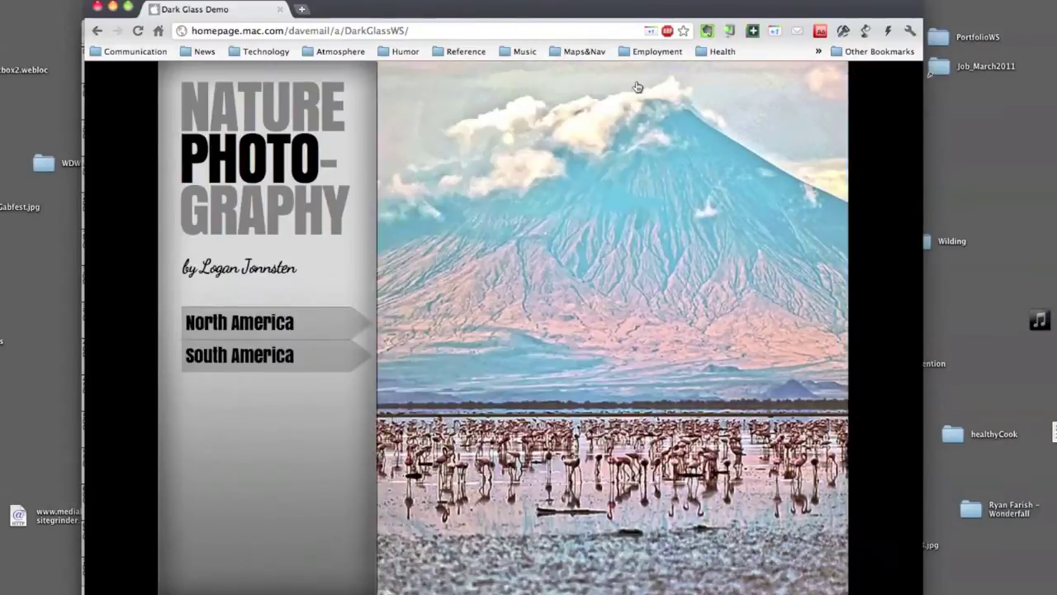
Compare the South America and North America flyout panels on the demo page by switching between them
{"action": "left_click", "coordinate": [299, 354]}
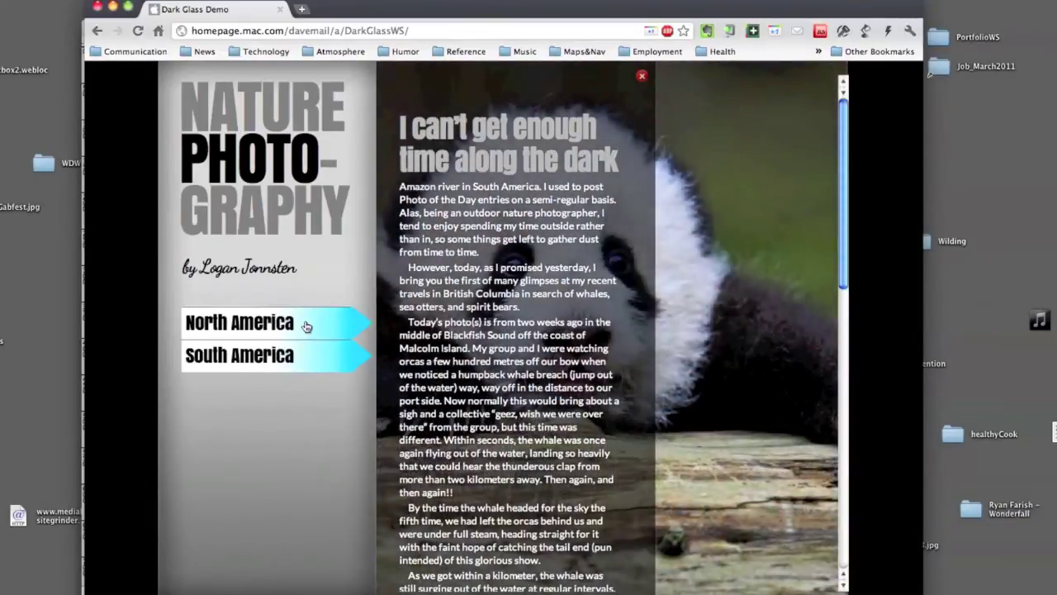
{"action": "left_click", "coordinate": [304, 326]}
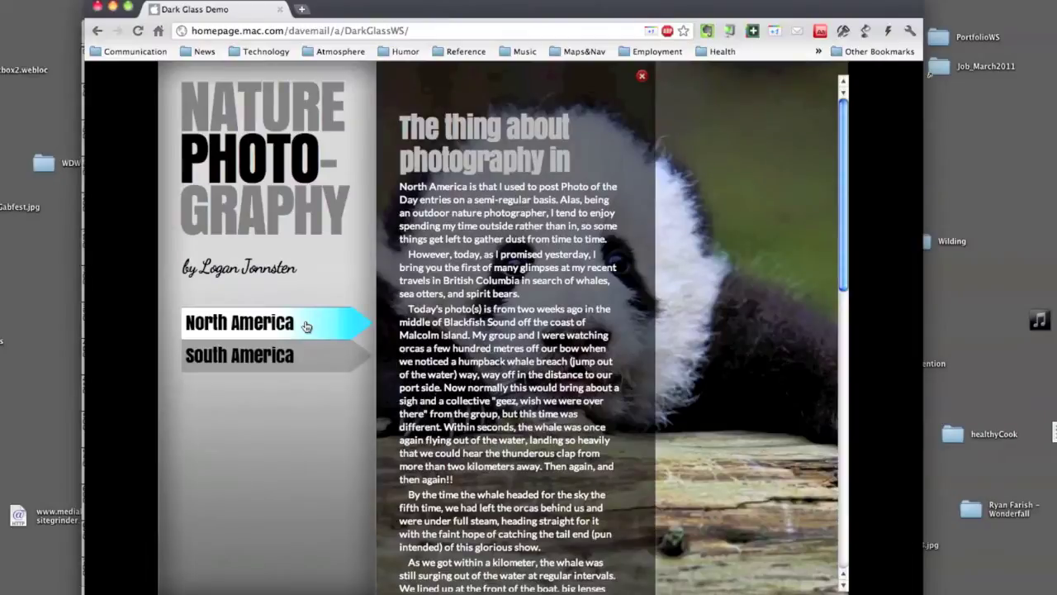
{"action": "left_click", "coordinate": [314, 355]}
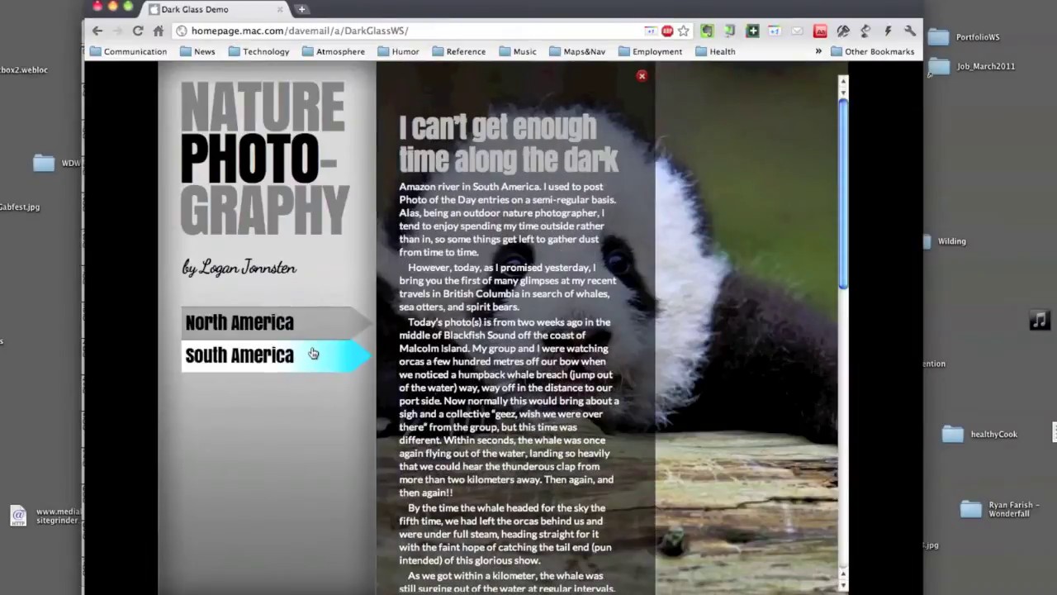
{"action": "left_click", "coordinate": [313, 337]}
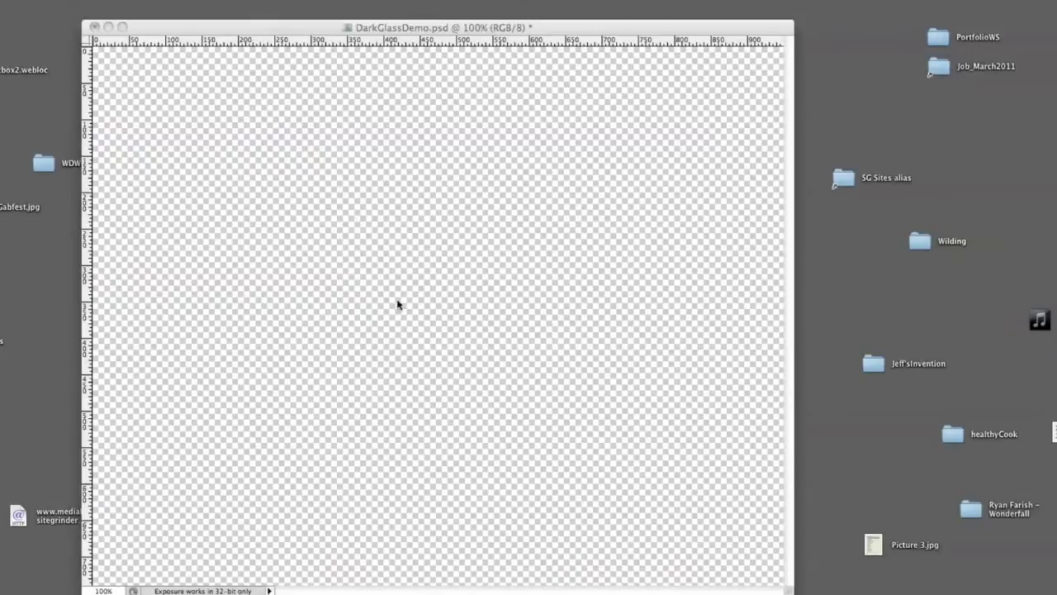
Switch to DarkGlassDemo.psd in Photoshop and make the browser-backgroundcolor and PatternBackground layers in the Common group visible
{"action": "left_click", "coordinate": [457, 198]}
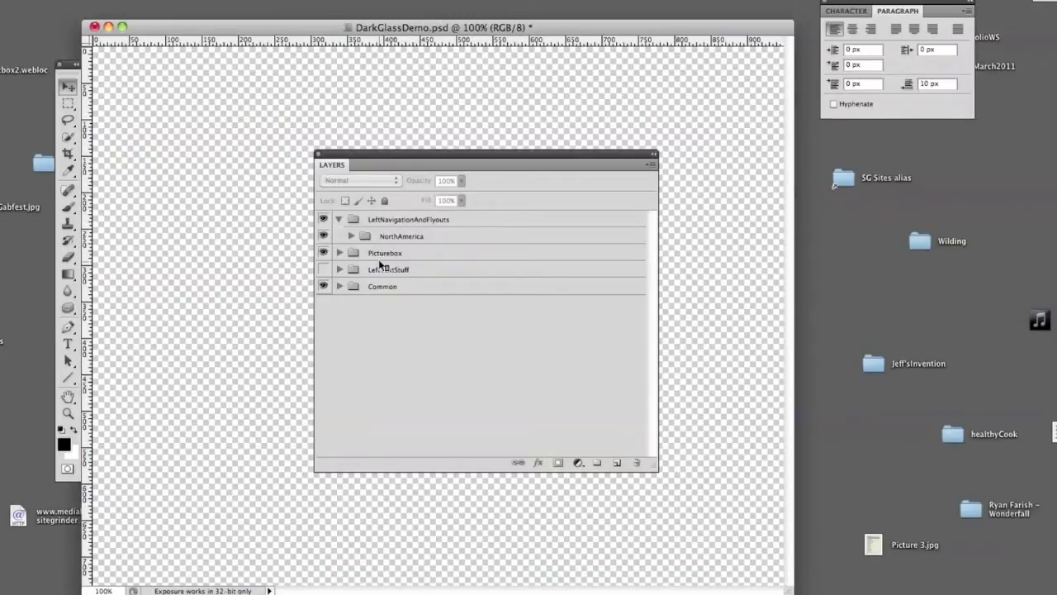
{"action": "left_click", "coordinate": [339, 219]}
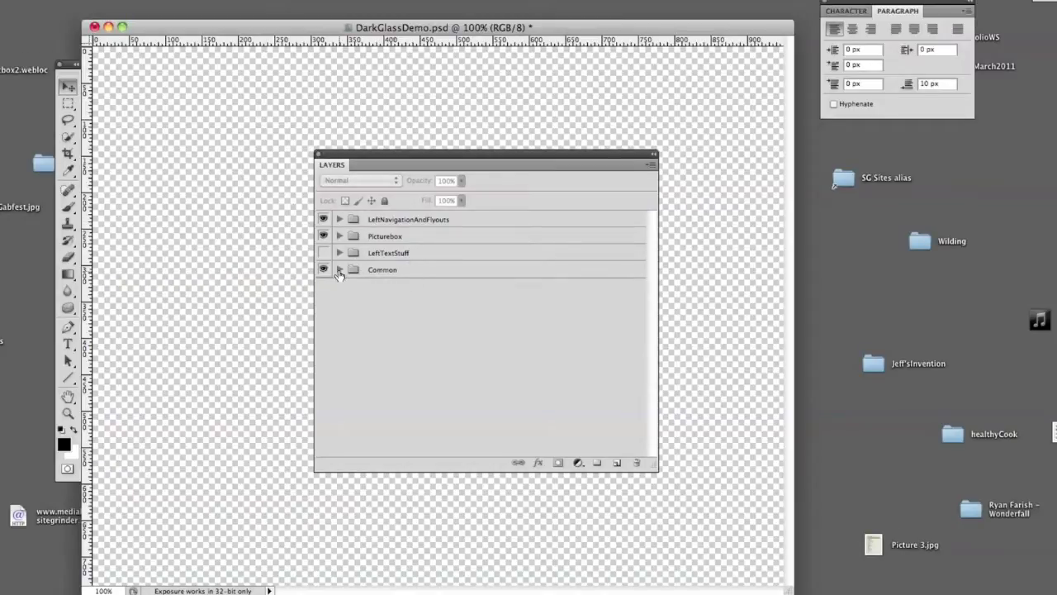
{"action": "left_click", "coordinate": [339, 269]}
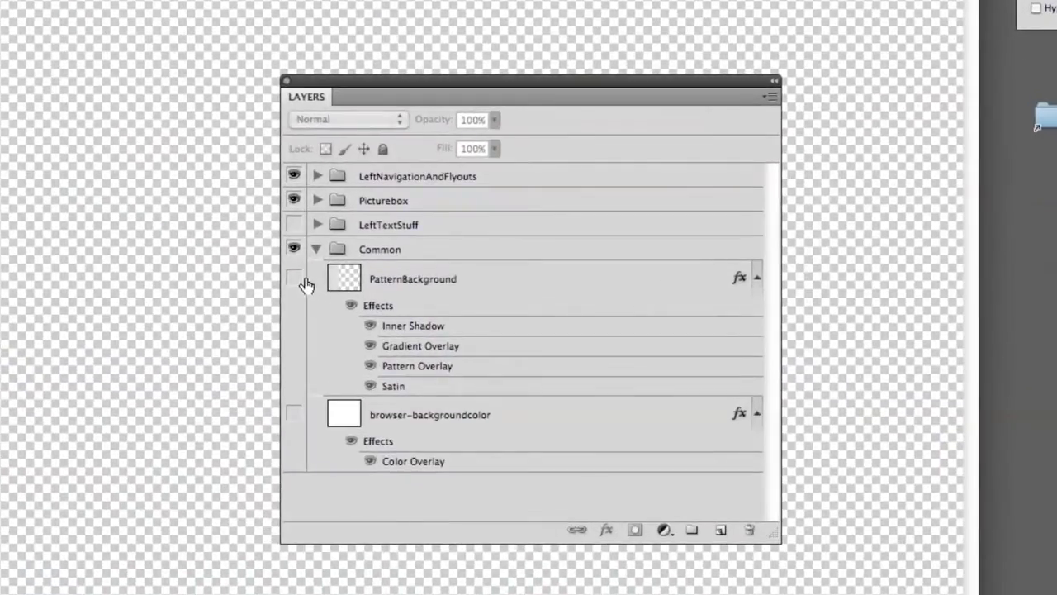
{"action": "left_click", "coordinate": [294, 415]}
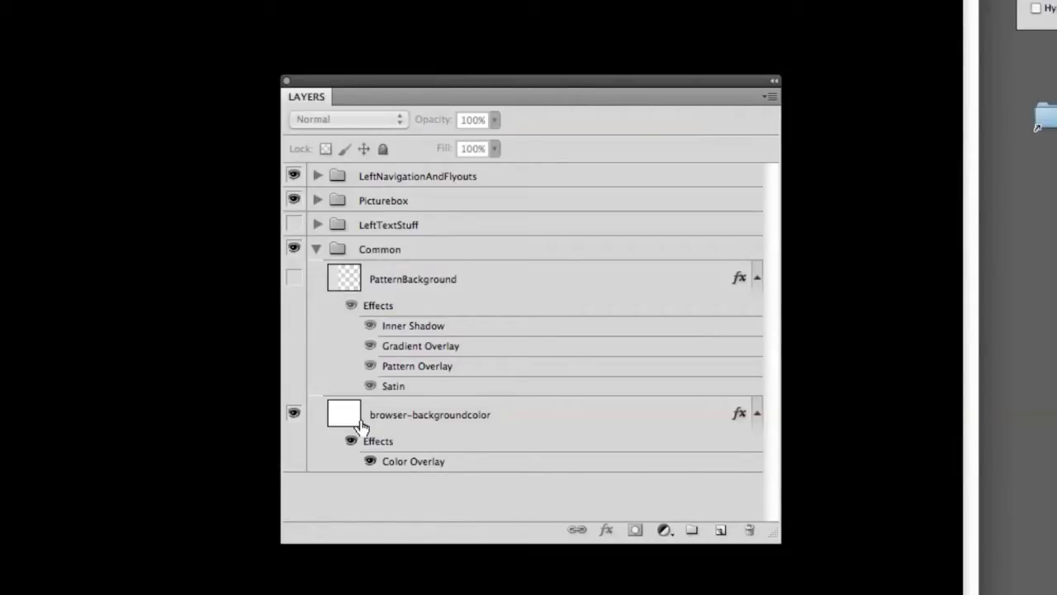
{"action": "left_click", "coordinate": [294, 279]}
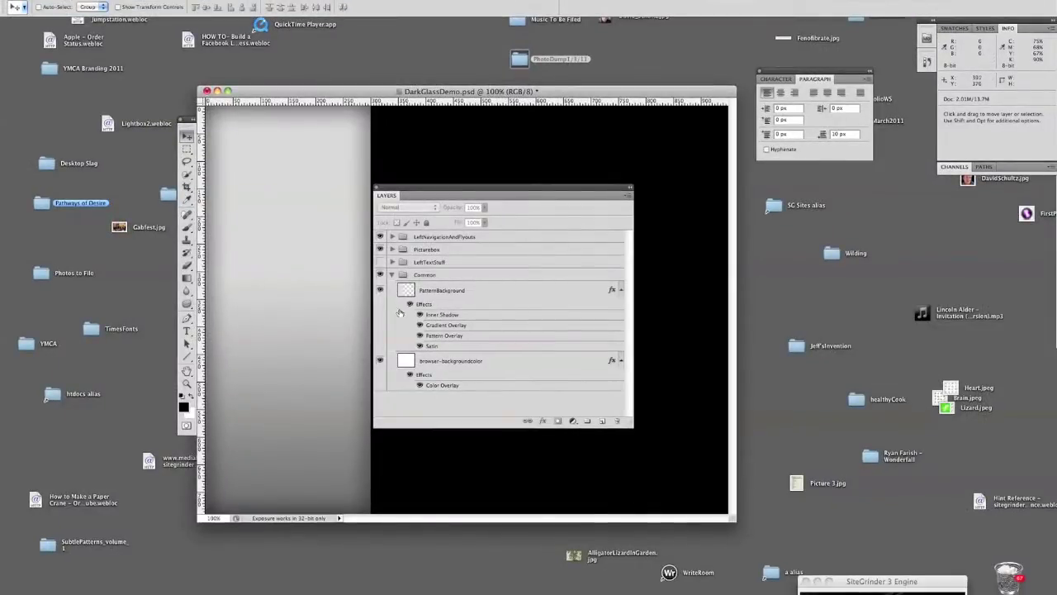
{"action": "left_click", "coordinate": [392, 276]}
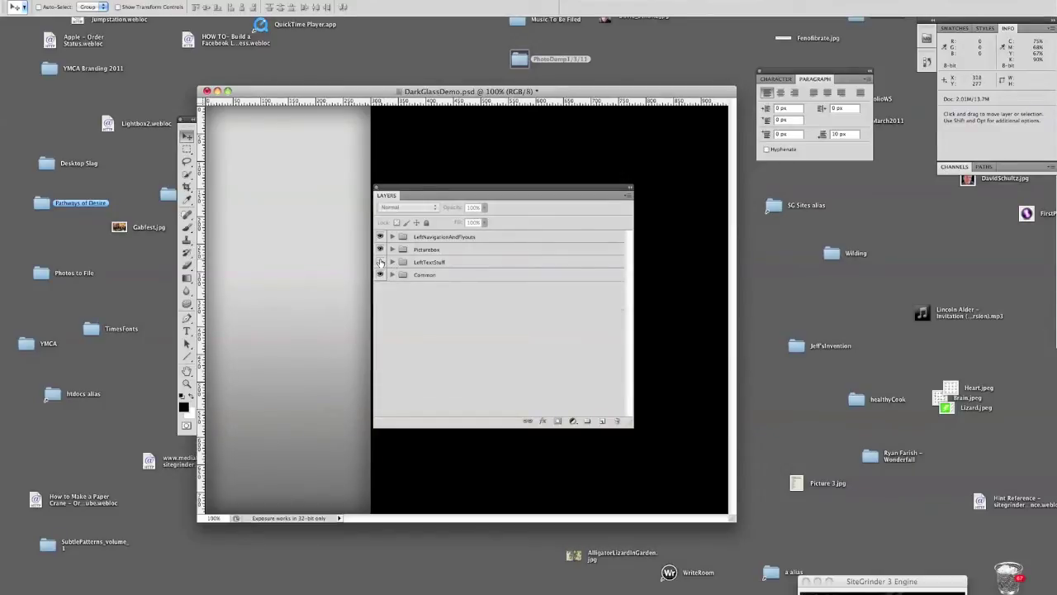
Turn on the visibility of the LeftTextStuff group containing the title text layers
{"action": "left_click", "coordinate": [393, 262]}
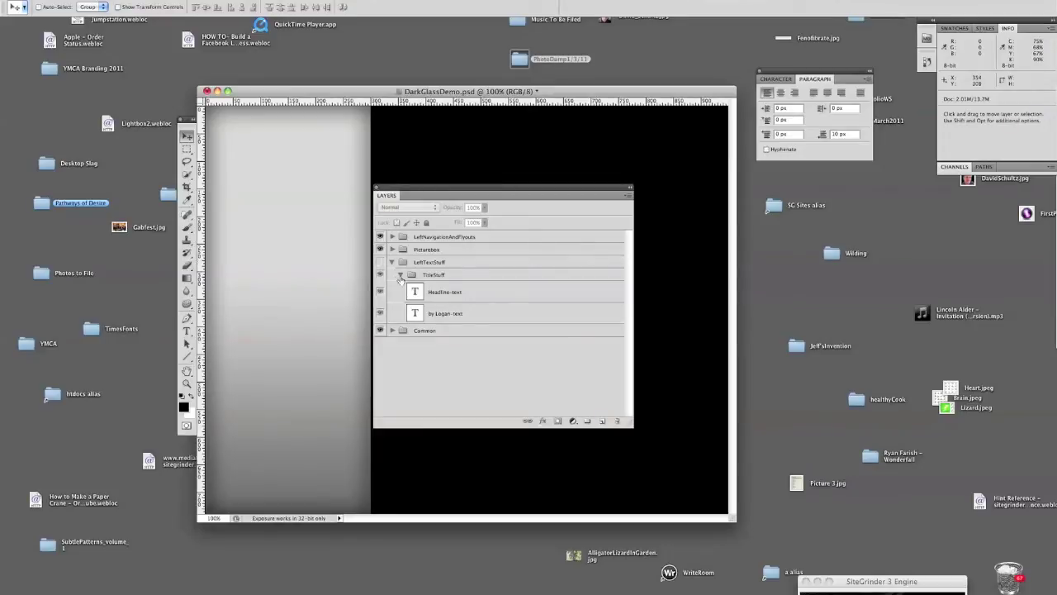
{"action": "left_click", "coordinate": [380, 262]}
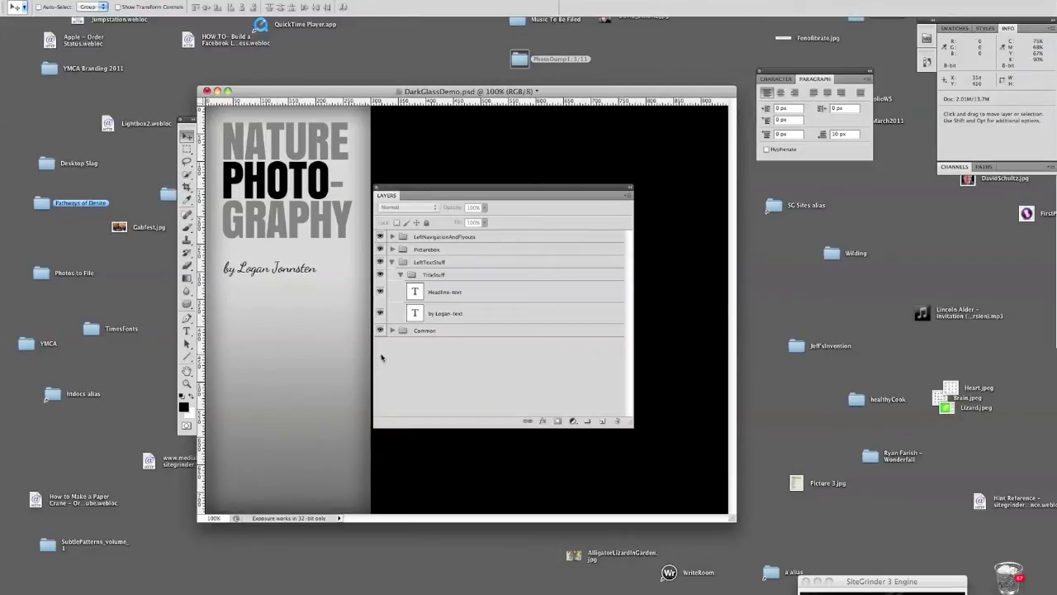
{"action": "left_click", "coordinate": [392, 262]}
Make the Main-picturebox layer in the Picturebox group visible and uncover the photo on the canvas
{"action": "left_click", "coordinate": [415, 250]}
{"action": "left_click", "coordinate": [391, 249]}
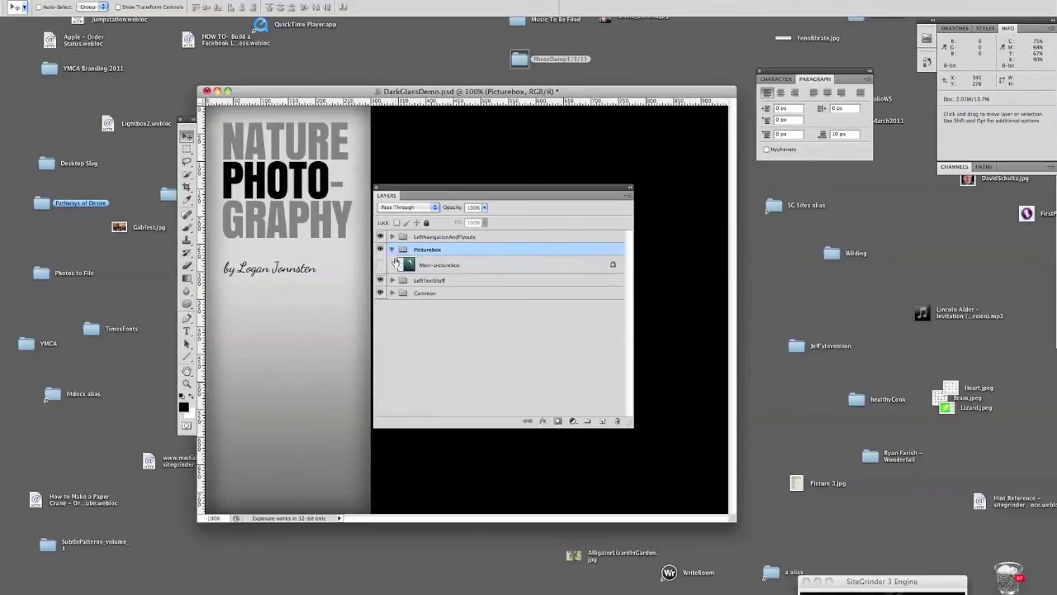
{"action": "left_click", "coordinate": [380, 265]}
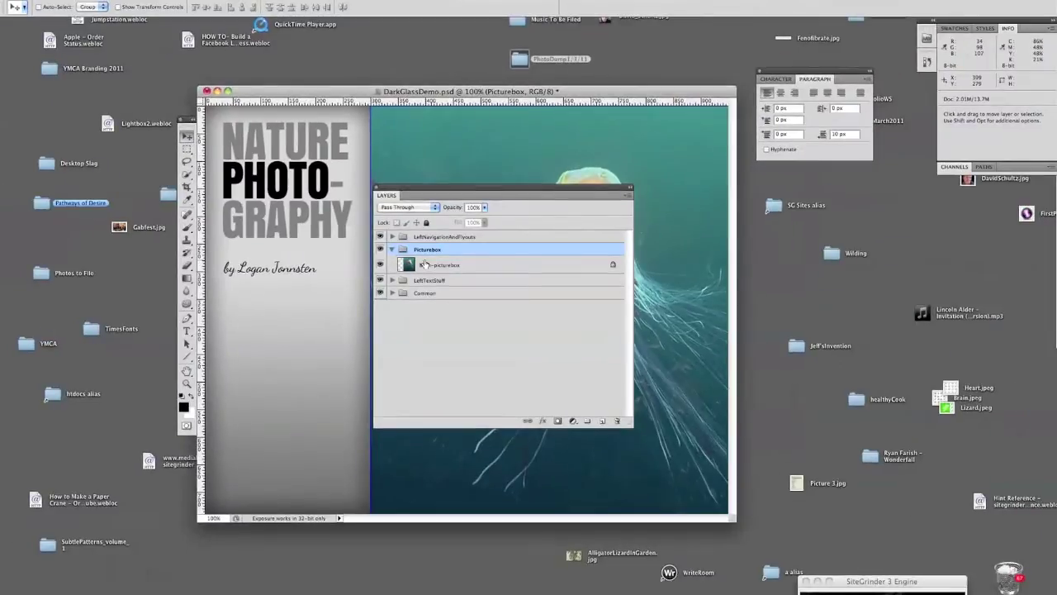
{"action": "left_click_drag", "start_coordinate": [410, 196], "coordinate": [767, 215]}
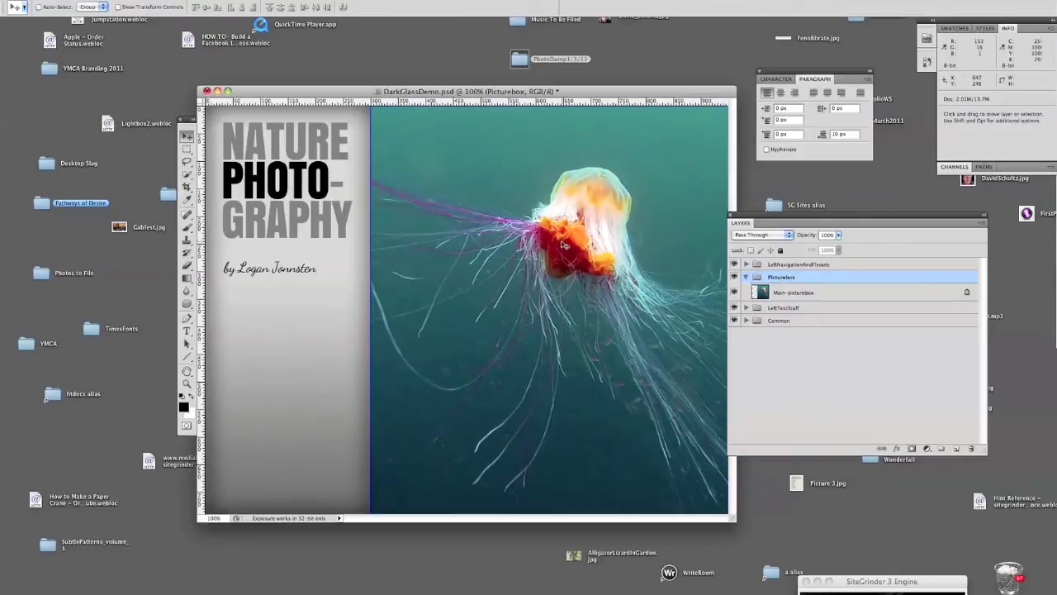
{"action": "left_click", "coordinate": [747, 278]}
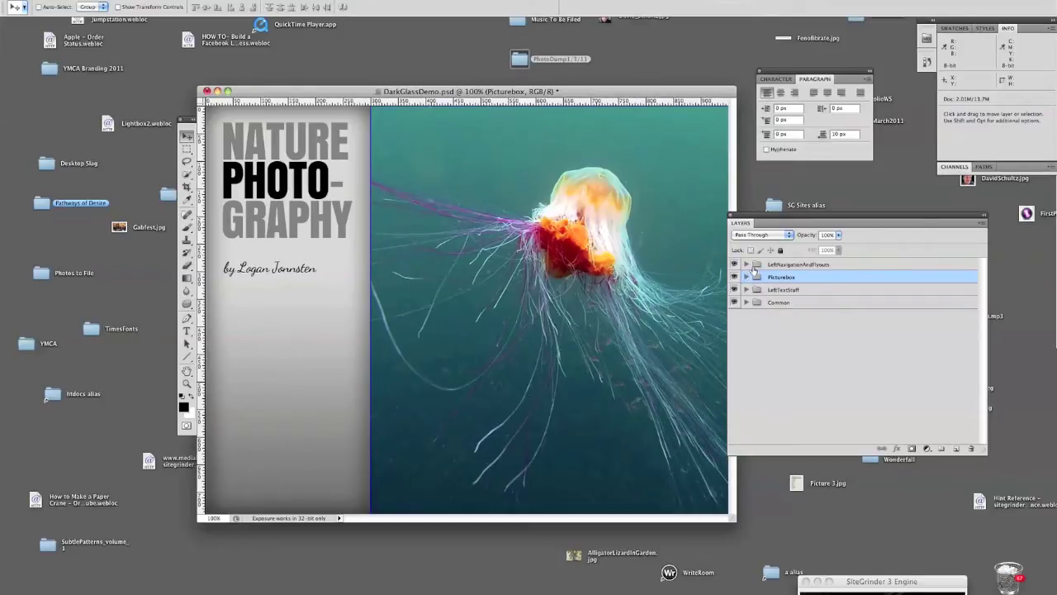
Make the NorthAmerica-button group visible inside the NorthAmerica group of LeftNavigationAndFlyouts
{"action": "left_click_drag", "start_coordinate": [760, 222], "coordinate": [447, 221]}
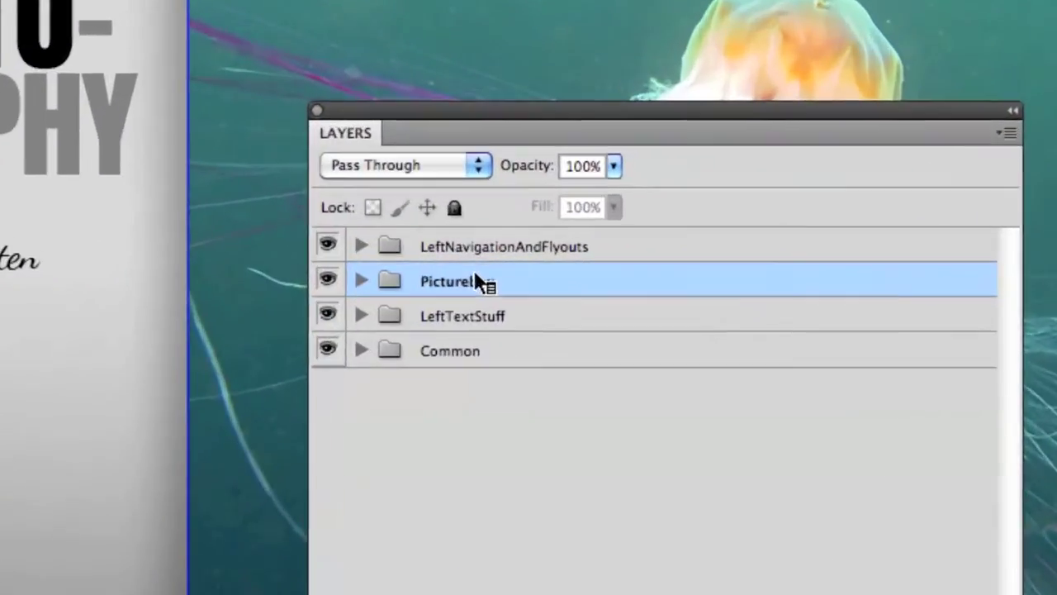
{"action": "left_click", "coordinate": [361, 246]}
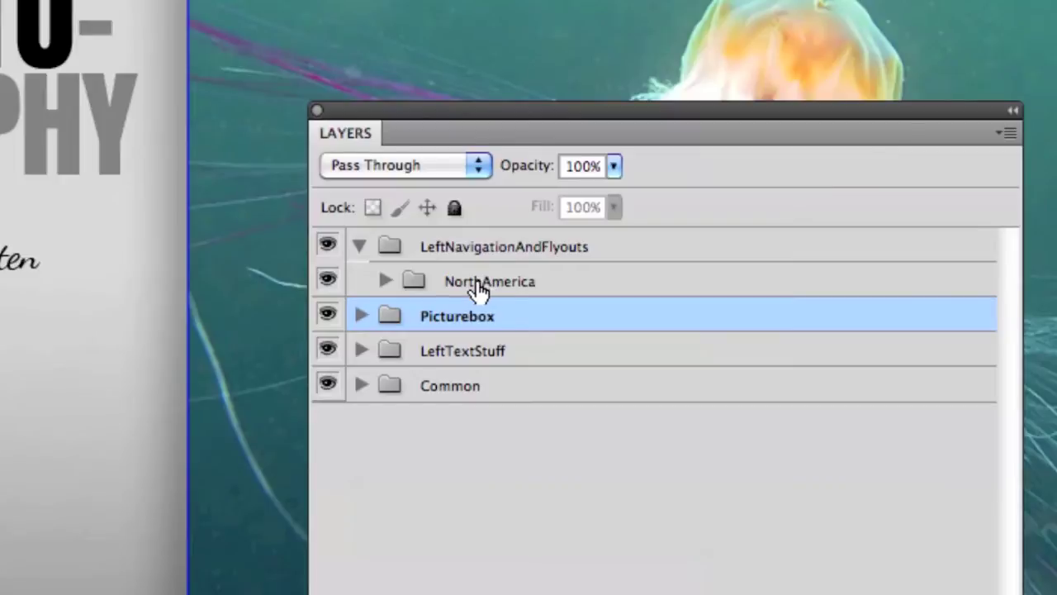
{"action": "left_click", "coordinate": [385, 282]}
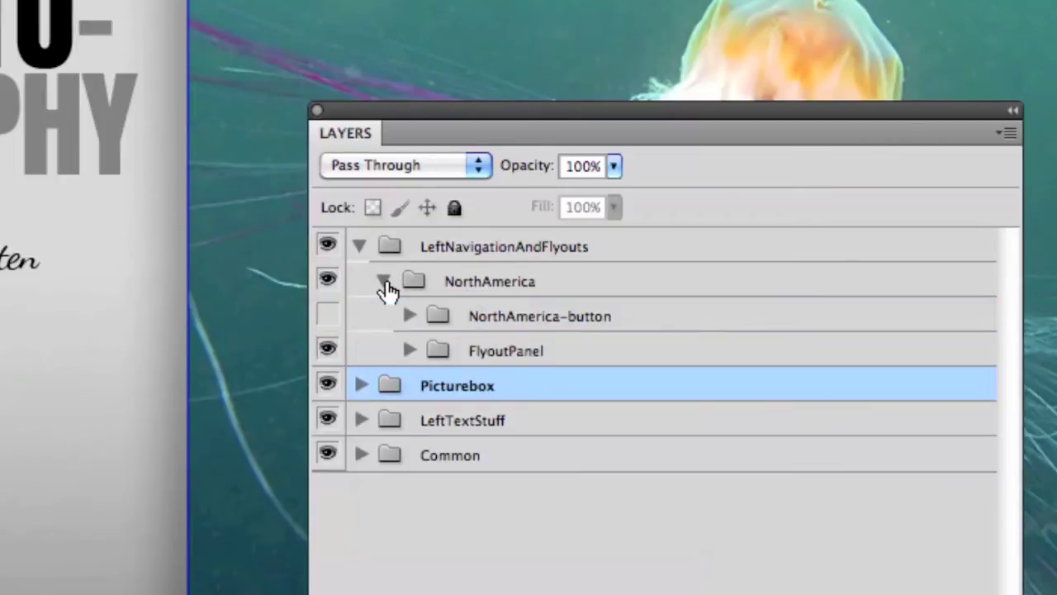
{"action": "left_click", "coordinate": [328, 316]}
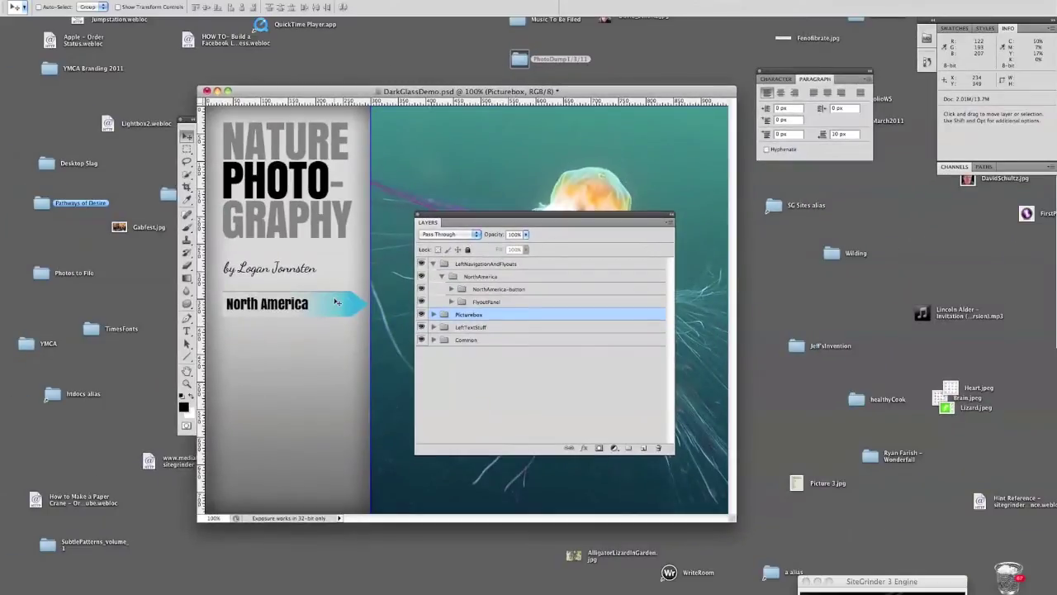
{"action": "key", "text": "alt"}
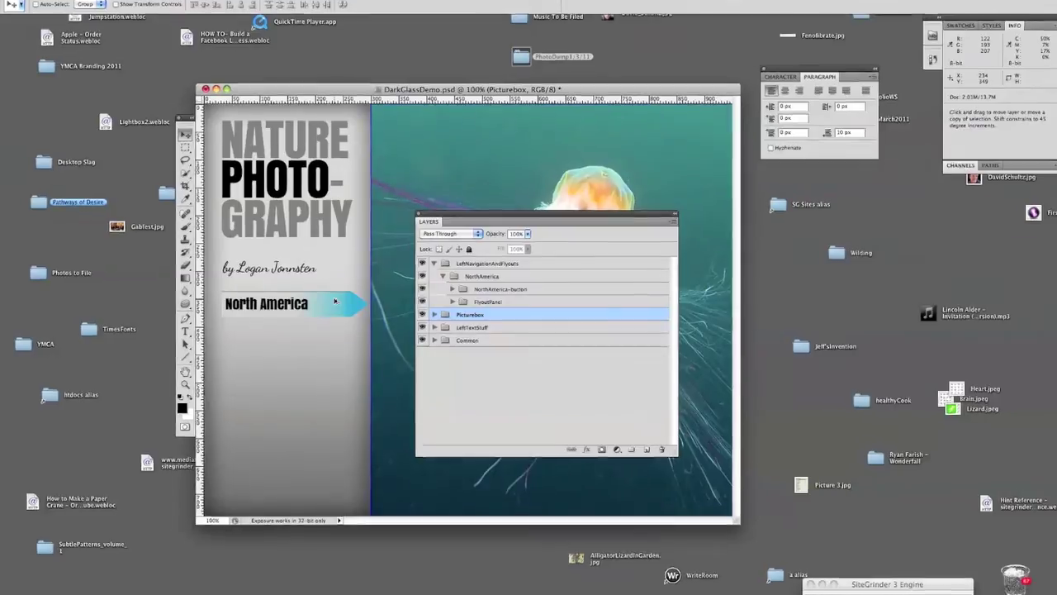
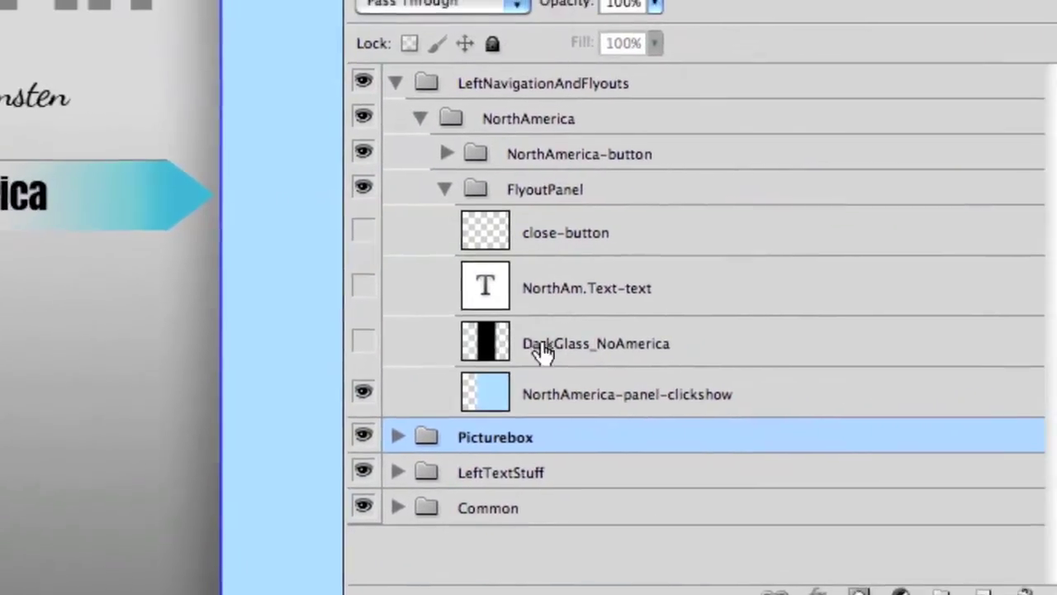
Select the DarkGlass_NoAmerica layer in the FlyoutPanel group and make it visible
{"action": "left_click", "coordinate": [543, 351]}
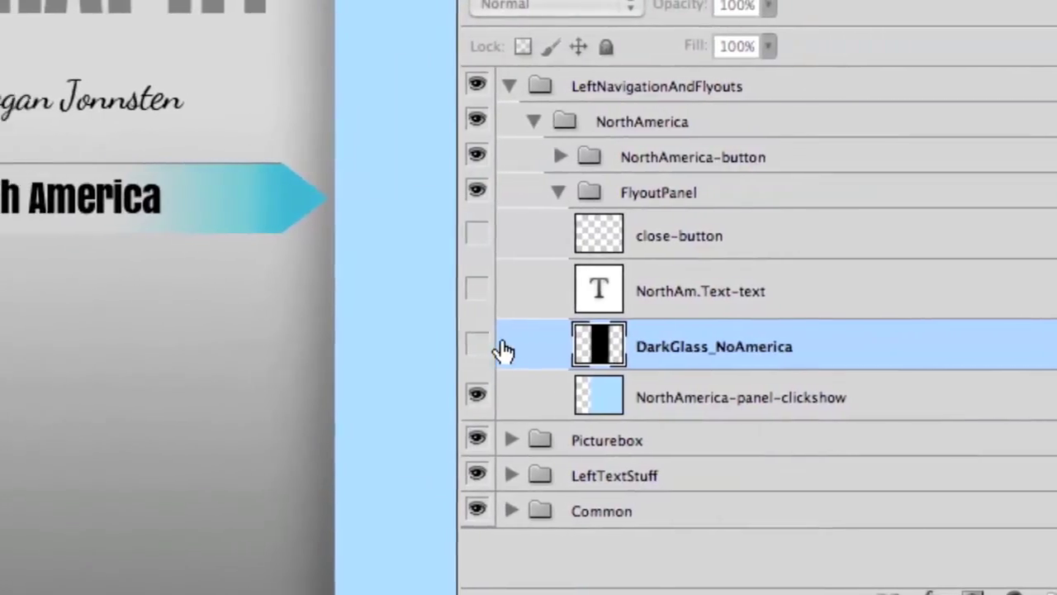
{"action": "left_click", "coordinate": [436, 345]}
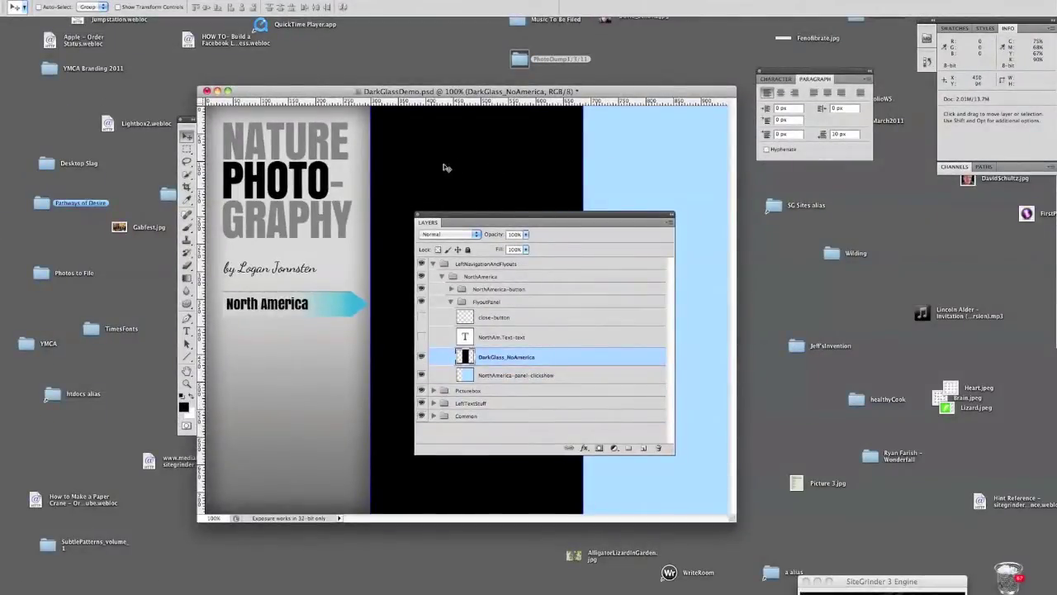
{"action": "left_click_drag", "start_coordinate": [511, 172], "coordinate": [544, 176]}
Make the NorthAm.Text-text and close-button layers in the FlyoutPanel group visible
{"action": "left_click", "coordinate": [485, 339]}
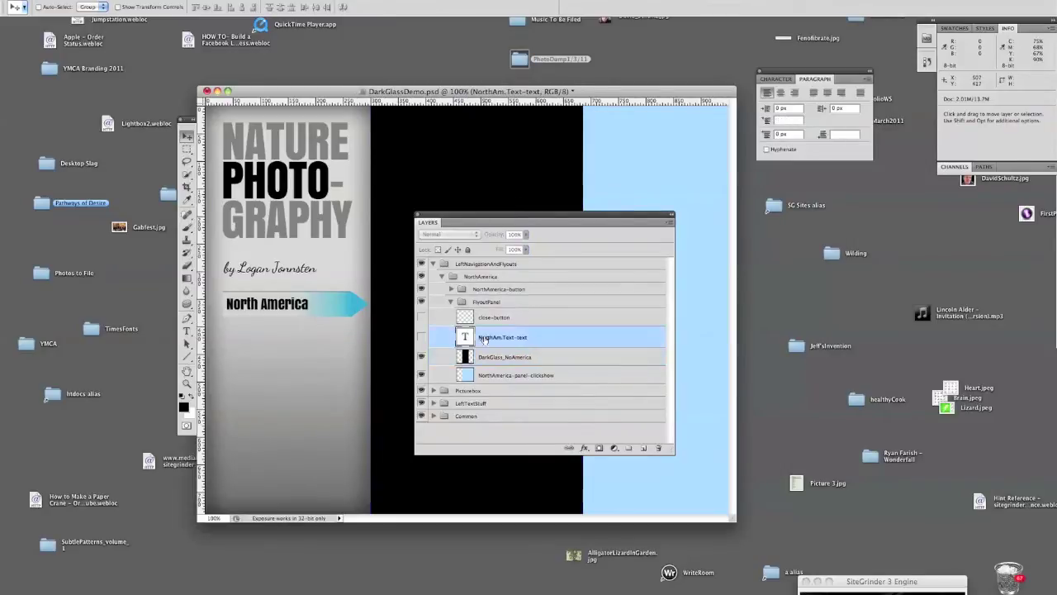
{"action": "left_click", "coordinate": [421, 339]}
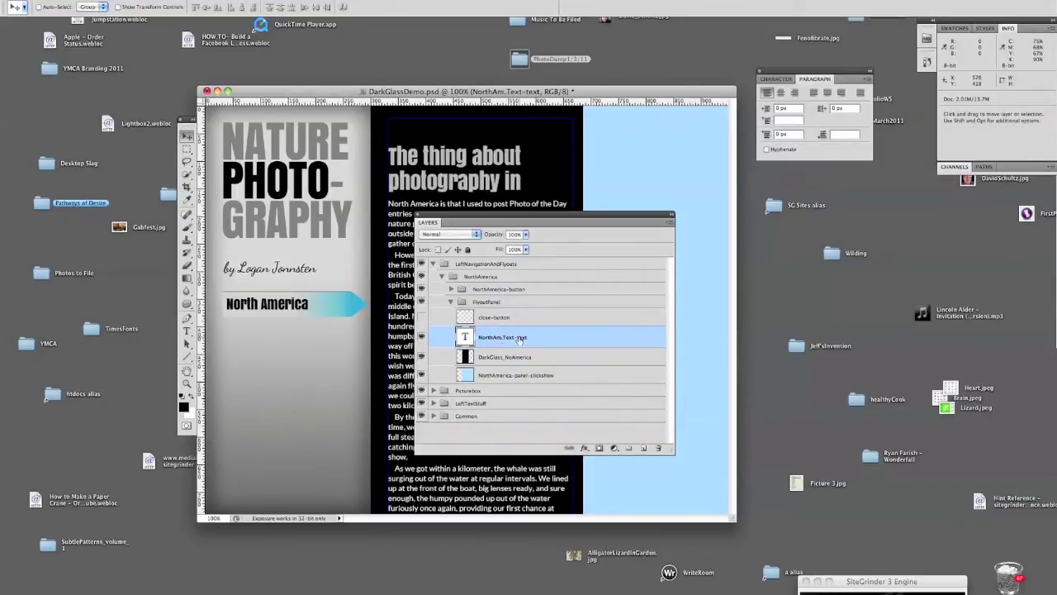
{"action": "left_click_drag", "start_coordinate": [489, 216], "coordinate": [642, 226]}
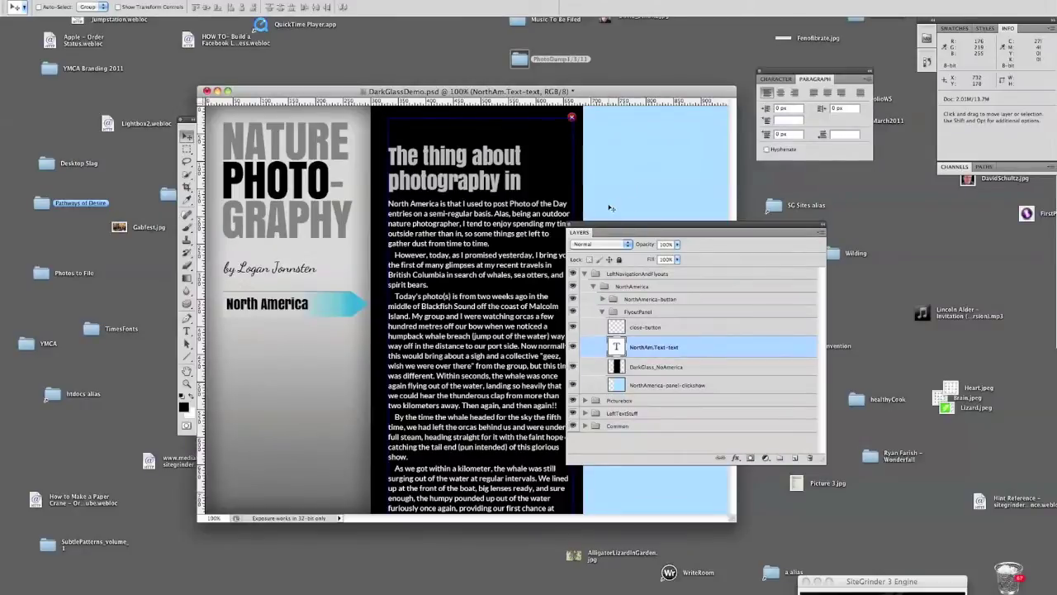
{"action": "left_click_drag", "start_coordinate": [611, 229], "coordinate": [536, 188]}
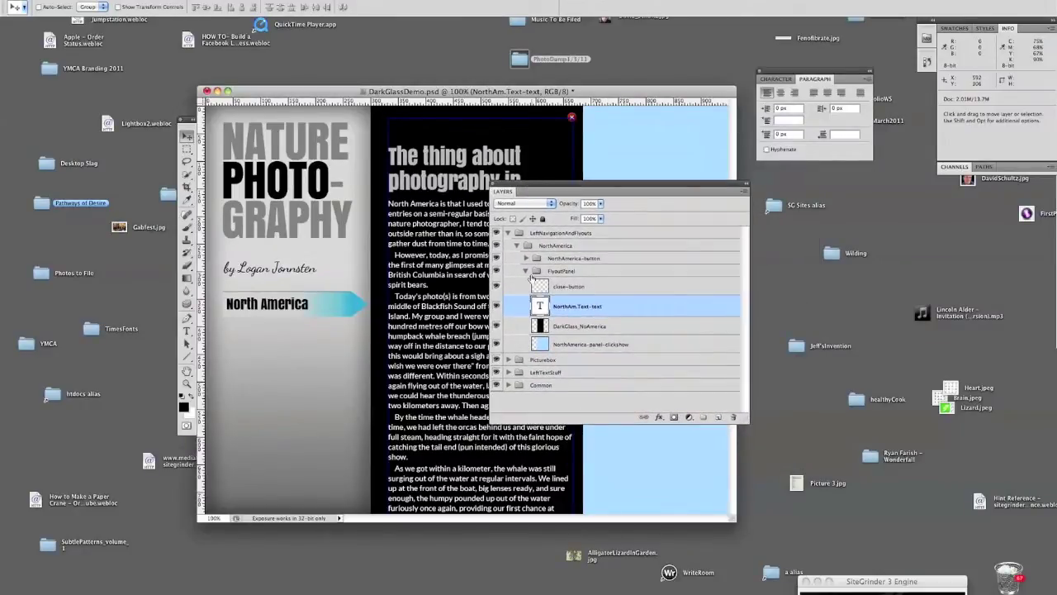
Set the opacity of the NorthAmerica-panel-clickshow layer to 0%
{"action": "left_click", "coordinate": [574, 344]}
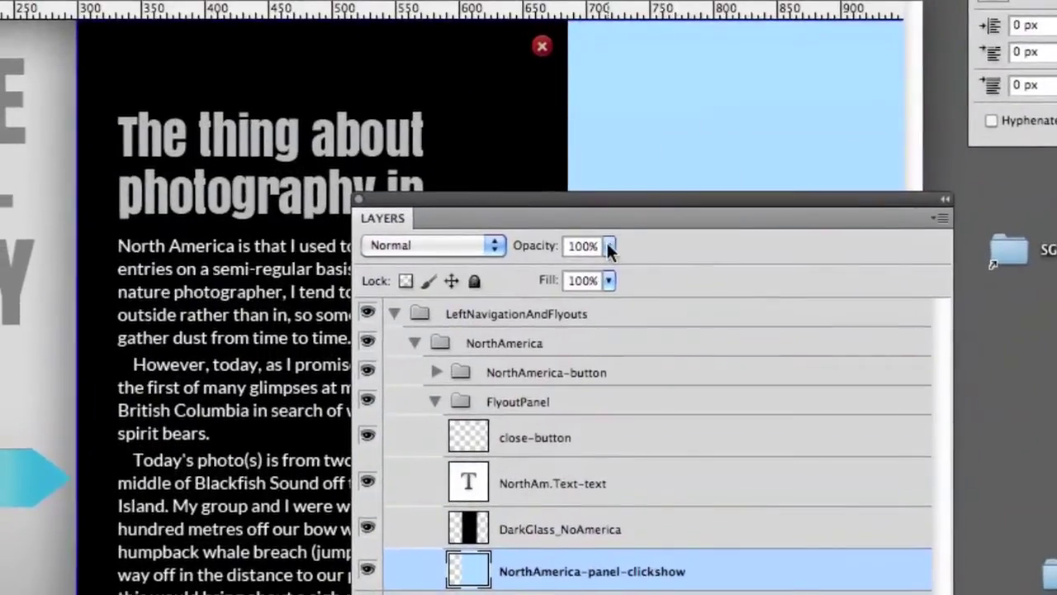
{"action": "left_click", "coordinate": [568, 28]}
{"action": "left_click_drag", "start_coordinate": [613, 262], "coordinate": [538, 253]}
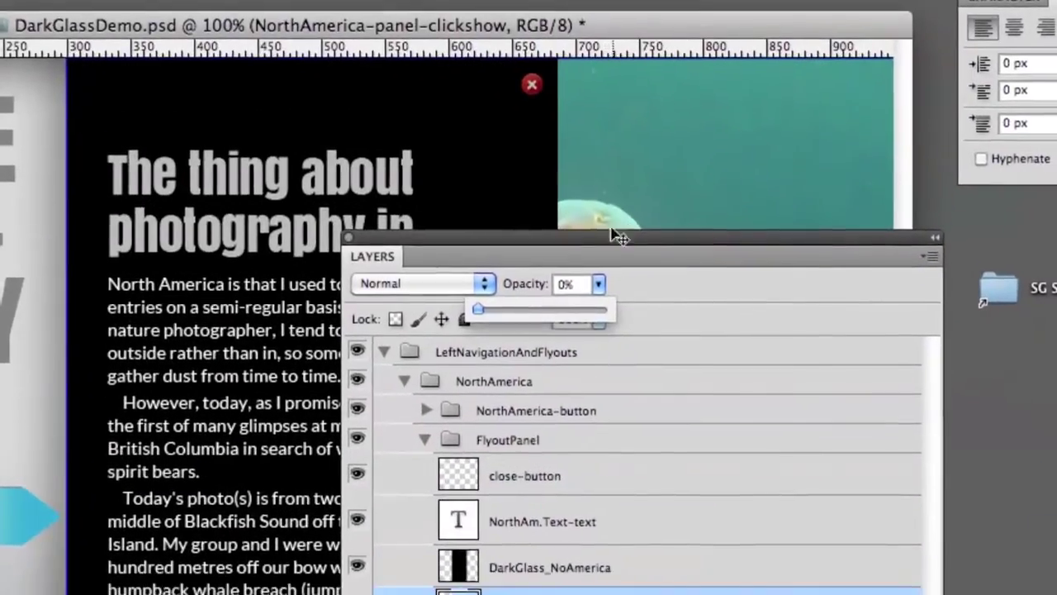
{"action": "key", "text": "Return"}
{"action": "left_click_drag", "start_coordinate": [610, 231], "coordinate": [595, 184]}
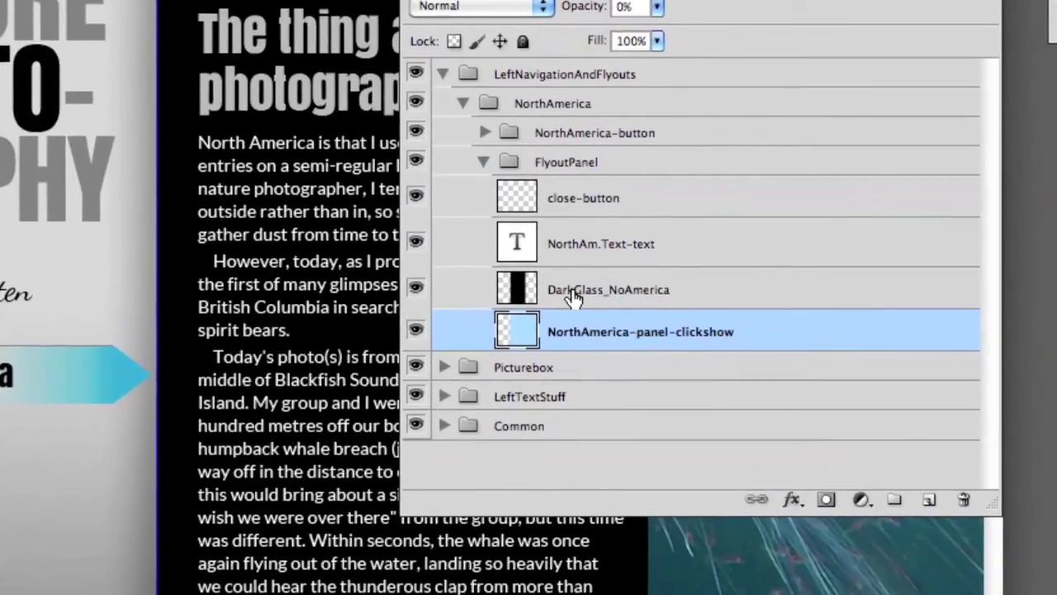
Lower the opacity of the DarkGlass_NoAmerica layer to 55% so the picture behind it shows through
{"action": "left_click", "coordinate": [574, 299]}
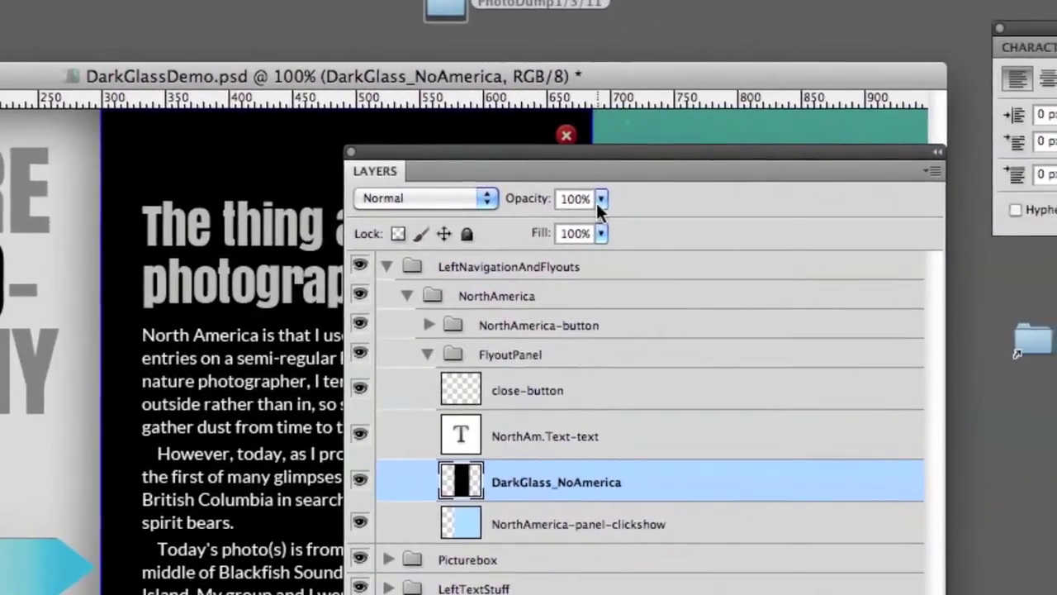
{"action": "left_click", "coordinate": [760, 191]}
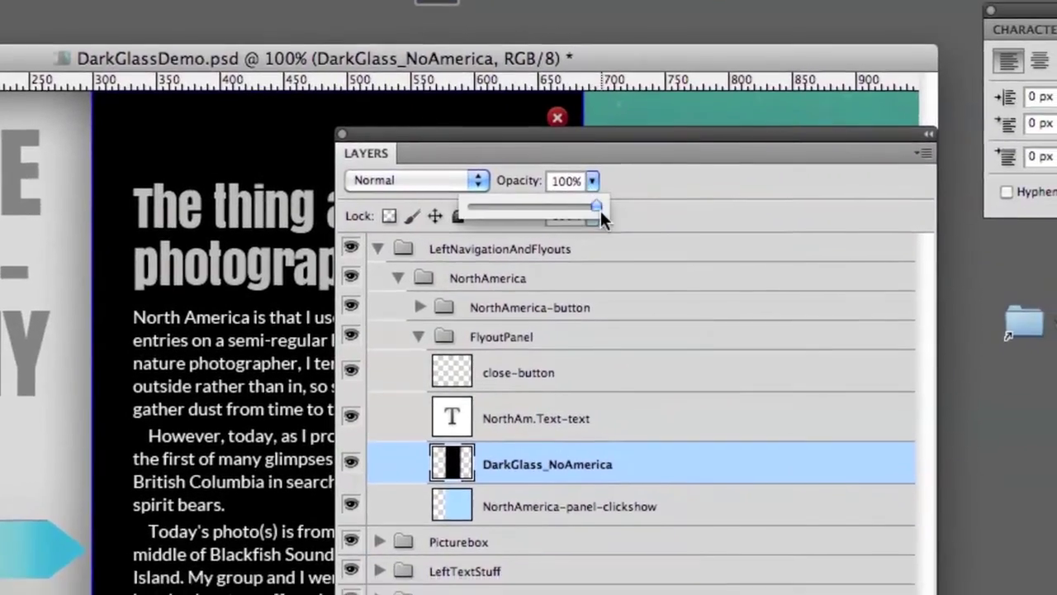
{"action": "left_click_drag", "start_coordinate": [599, 222], "coordinate": [585, 216]}
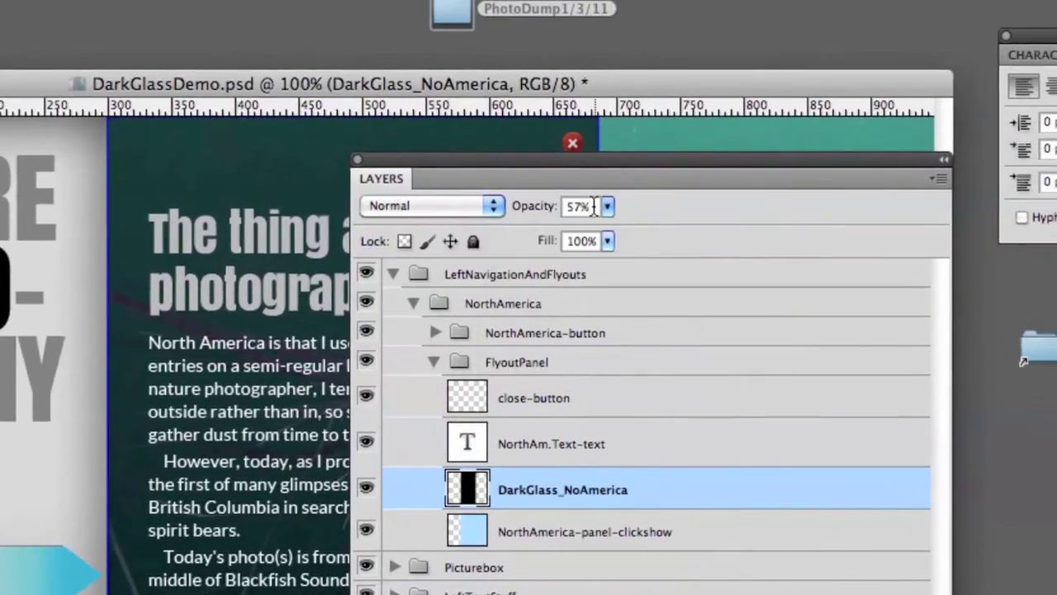
{"action": "key", "text": "Down"}
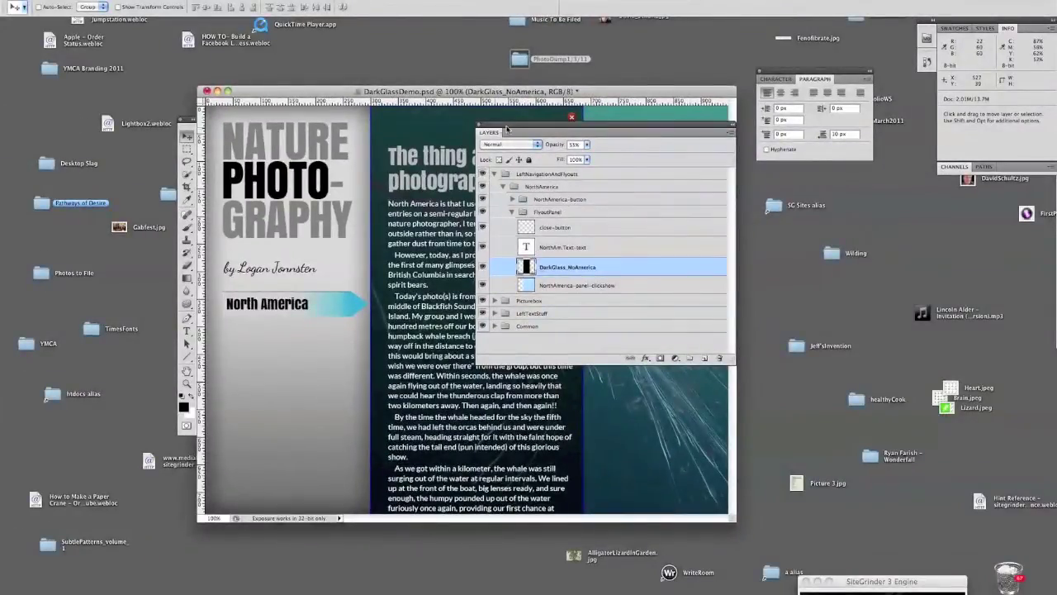
{"action": "left_click_drag", "start_coordinate": [508, 129], "coordinate": [459, 294]}
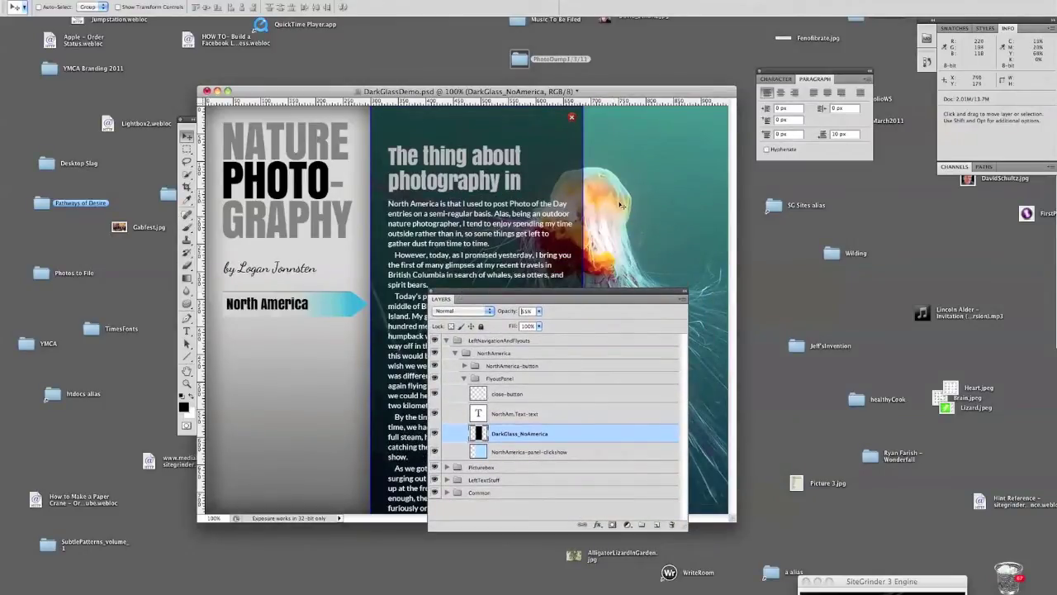
{"action": "left_click", "coordinate": [556, 294]}
{"action": "left_click_drag", "start_coordinate": [498, 295], "coordinate": [575, 196]}
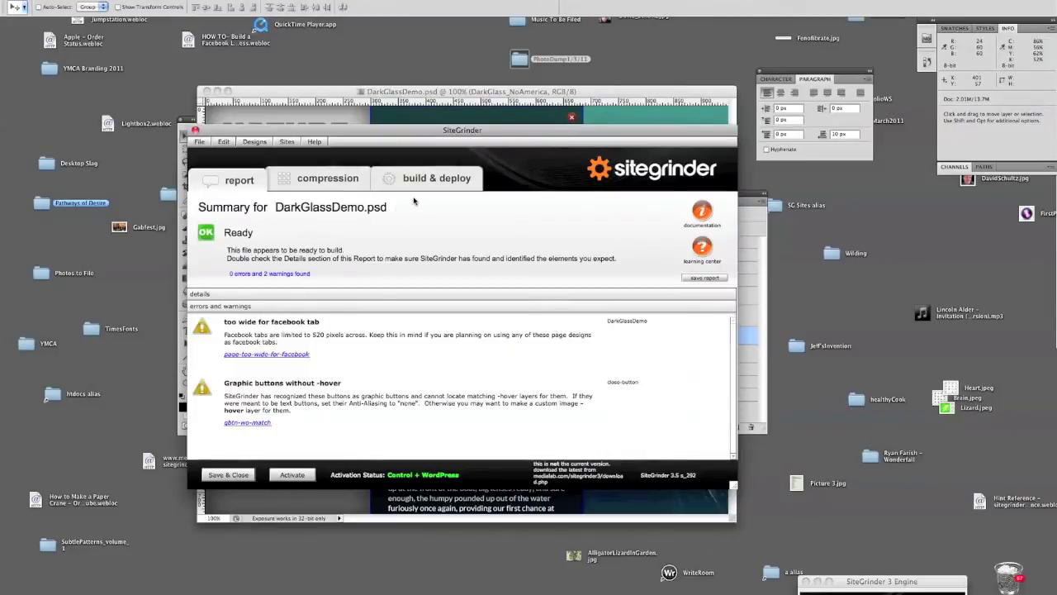
Build the DarkGlassDemo page design in SiteGrinder and open darkglassdemo.html in the Design Manager preview
{"action": "left_click", "coordinate": [423, 186]}
{"action": "left_click", "coordinate": [495, 417]}
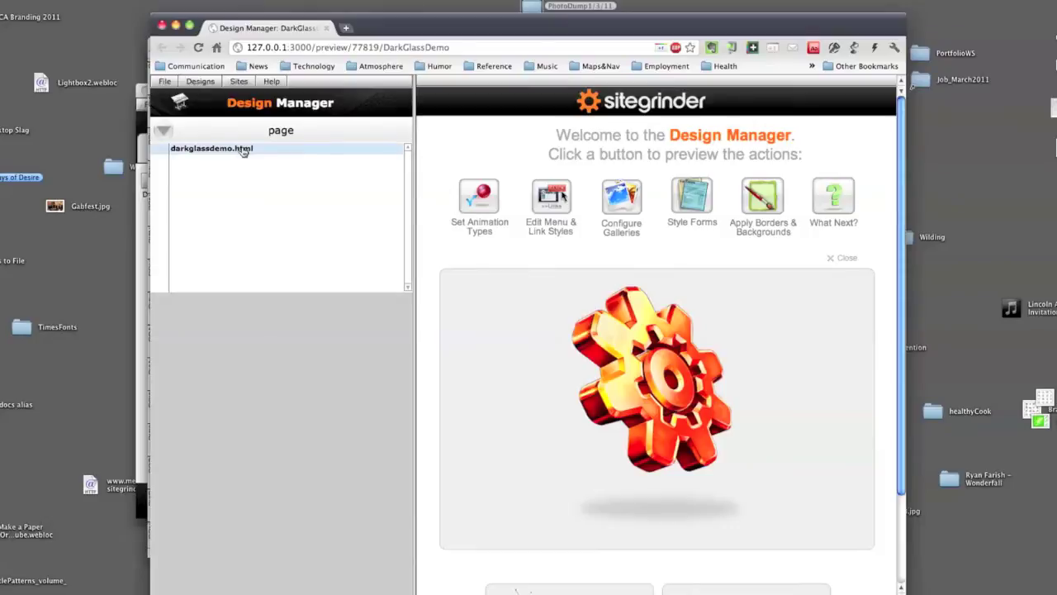
{"action": "left_click", "coordinate": [244, 151]}
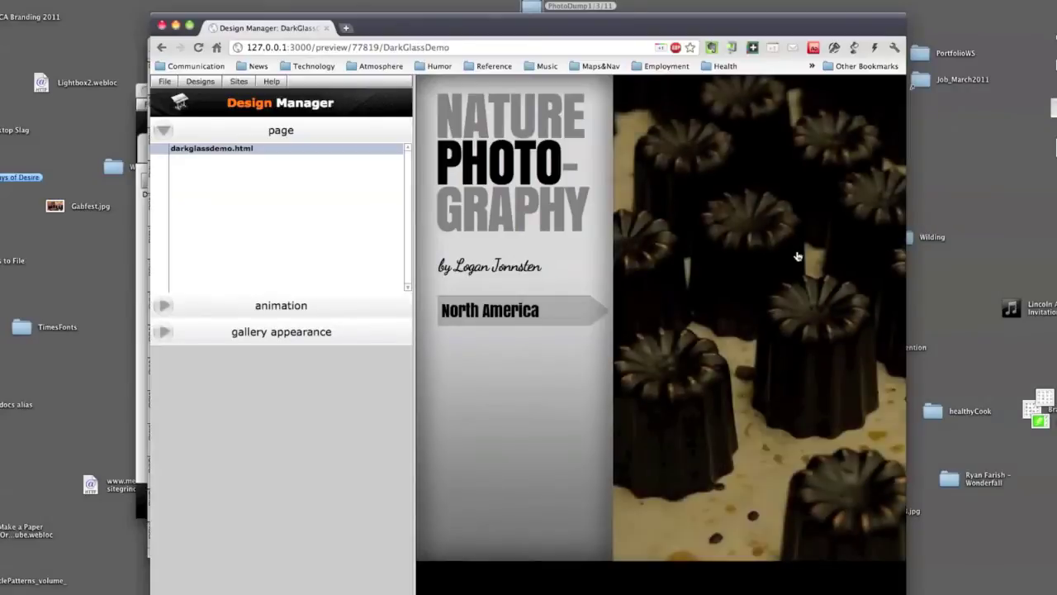
Examine the North America flyout in an enlarged page preview, and save and close SiteGrinder
{"action": "left_click", "coordinate": [546, 314]}
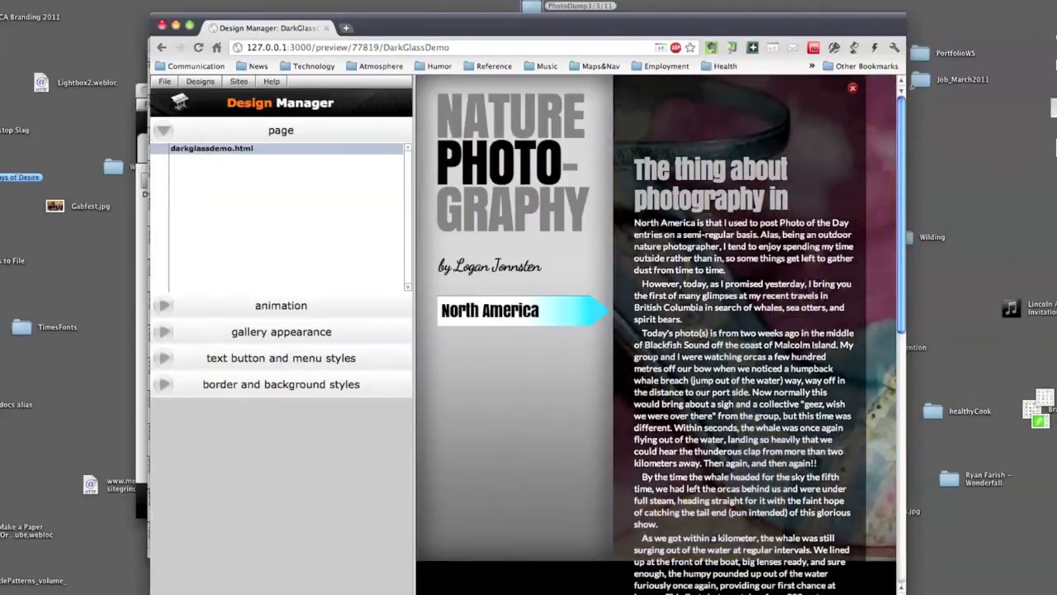
{"action": "left_click_drag", "start_coordinate": [529, 27], "coordinate": [484, 7]}
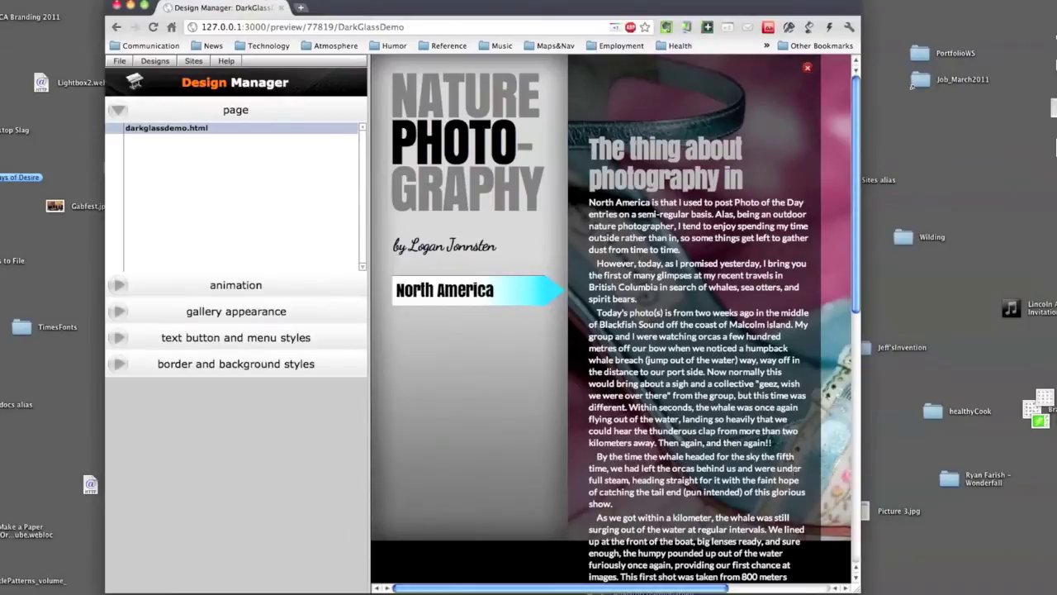
{"action": "left_click_drag", "start_coordinate": [857, 588], "coordinate": [998, 575]}
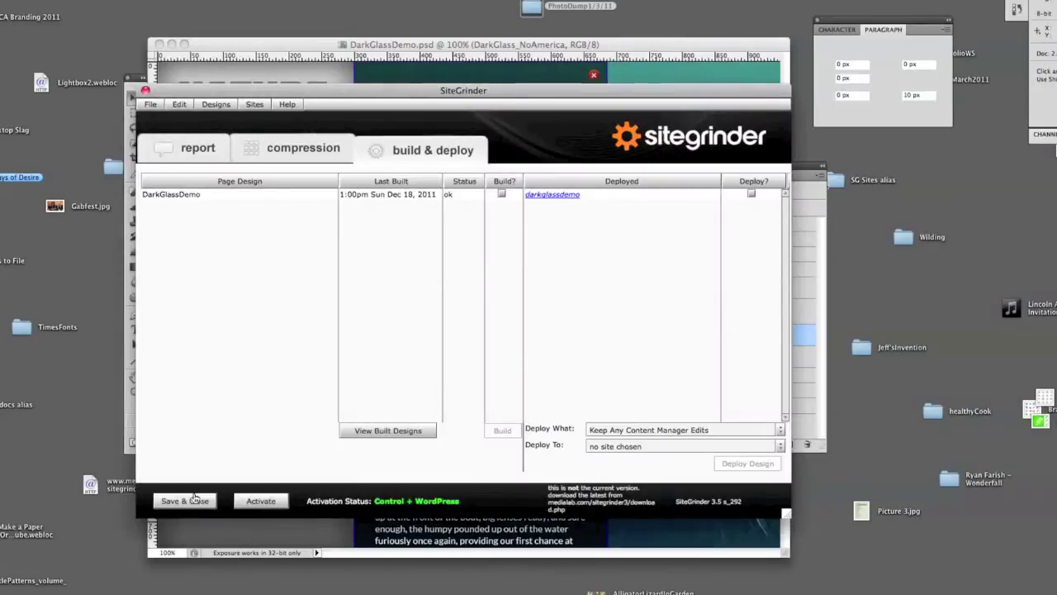
{"action": "left_click", "coordinate": [195, 500]}
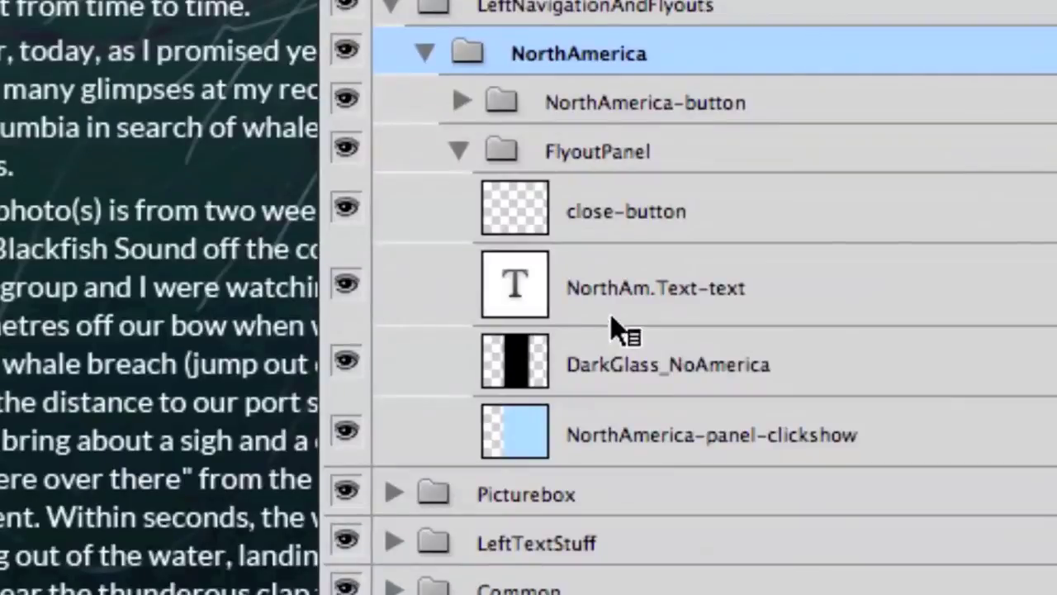
Rename the NorthAm.Text-text layer in the FlyoutPanel group as NorthAm.Text-text-scroll
{"action": "left_click", "coordinate": [665, 289]}
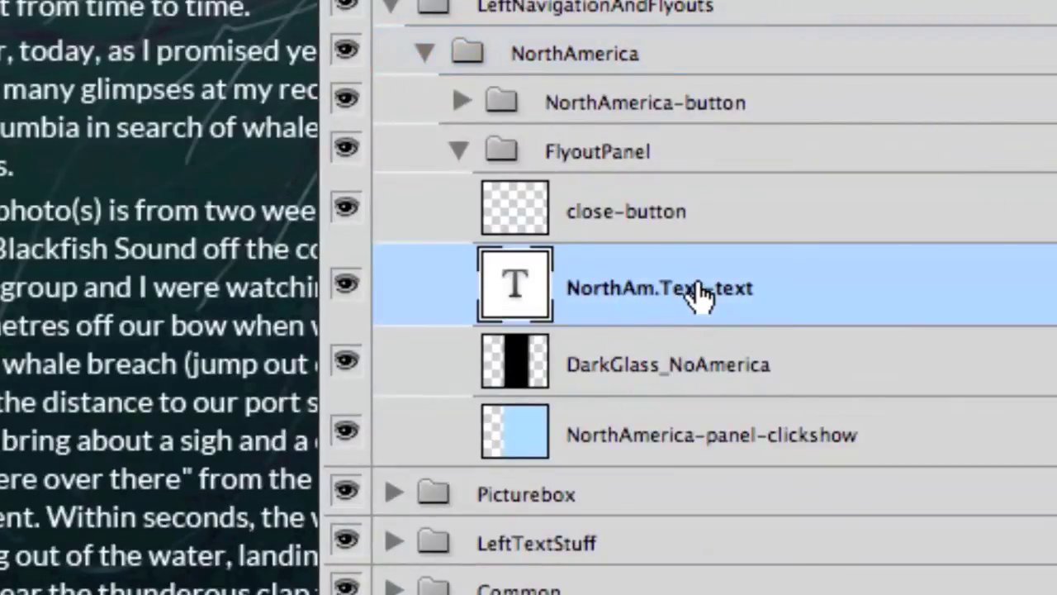
{"action": "double_click", "coordinate": [731, 297]}
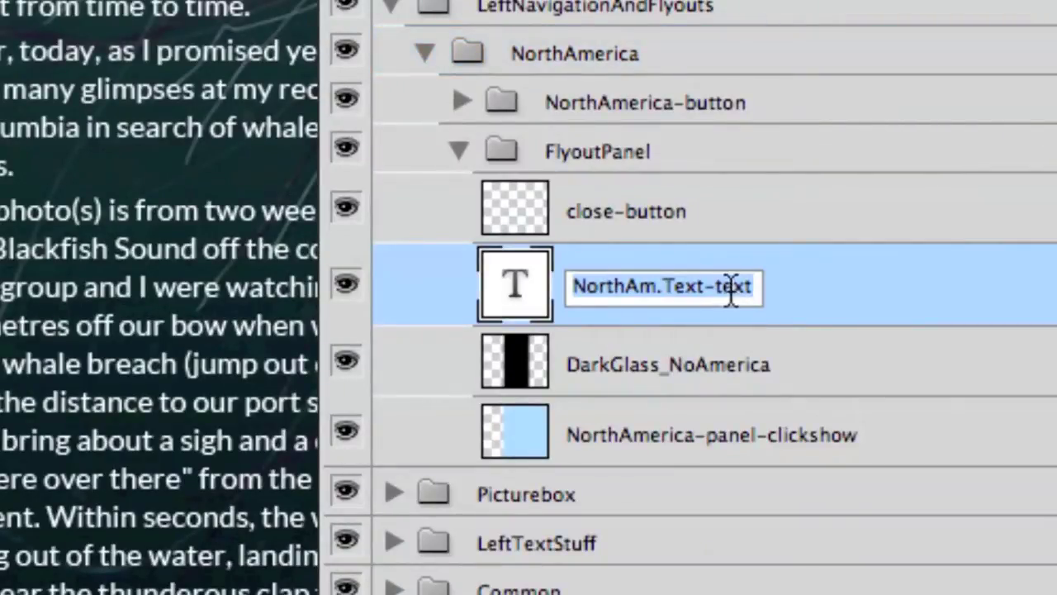
{"action": "key", "text": "Right"}
{"action": "type", "text": "-scroll"}
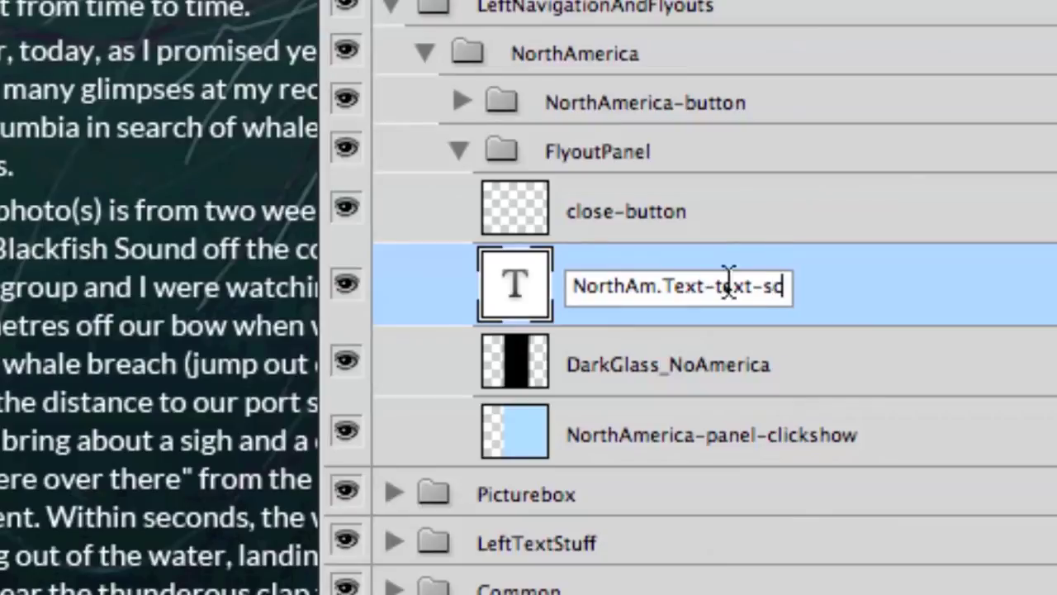
{"action": "left_click", "coordinate": [814, 355]}
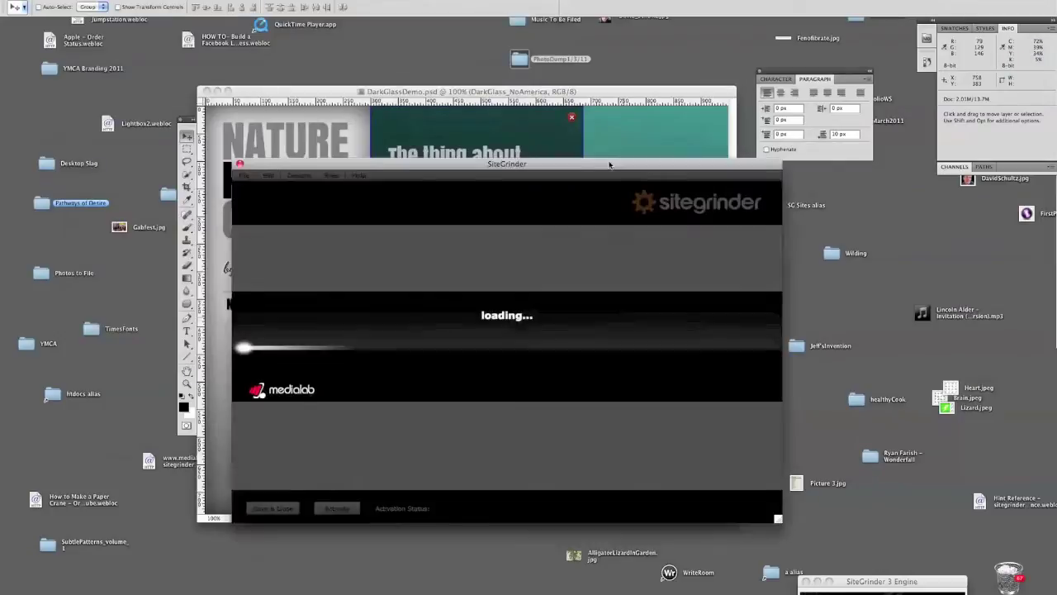
Rebuild the outdated DarkGlassDemo design in SiteGrinder and preview darkglassdemo.html in the Design Manager
{"action": "mouse_move", "coordinate": [580, 128]}
{"action": "left_mouse_down"}
{"action": "mouse_move", "coordinate": [609, 143]}
{"action": "mouse_move", "coordinate": [598, 122]}
{"action": "left_mouse_up"}
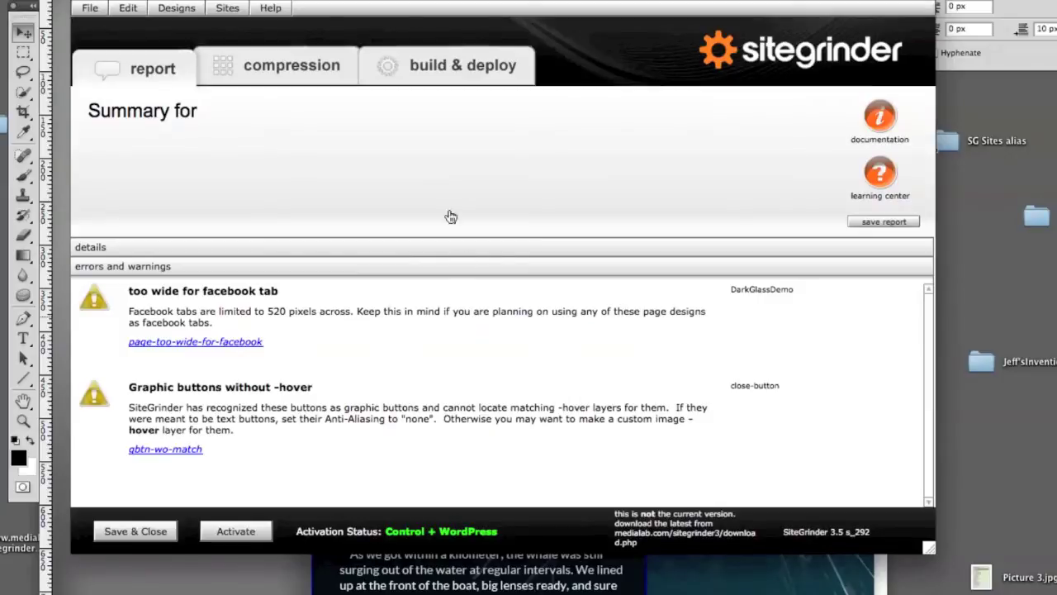
{"action": "left_click", "coordinate": [473, 75]}
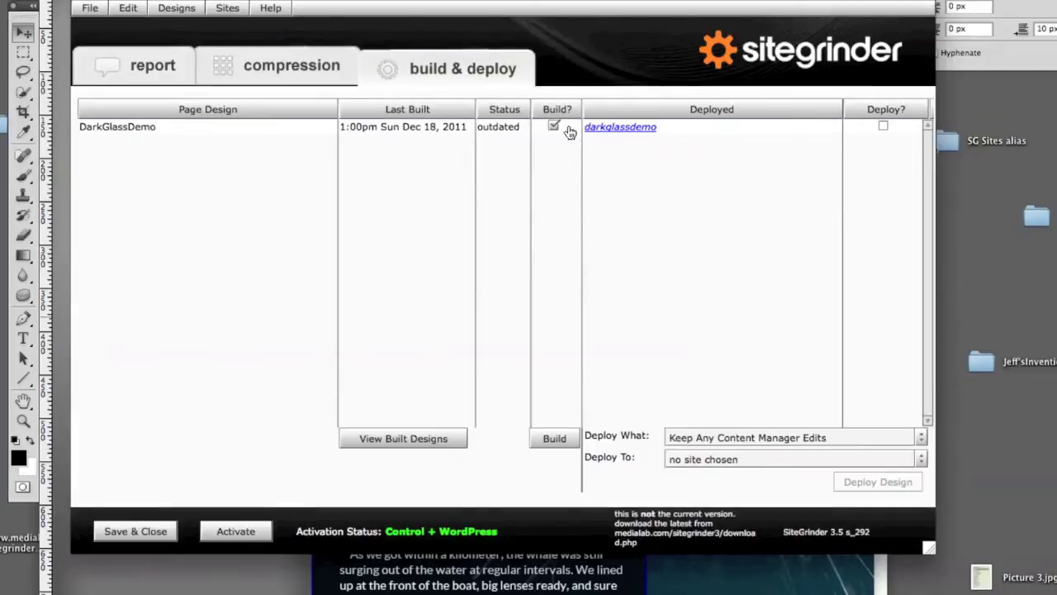
{"action": "left_click", "coordinate": [555, 439]}
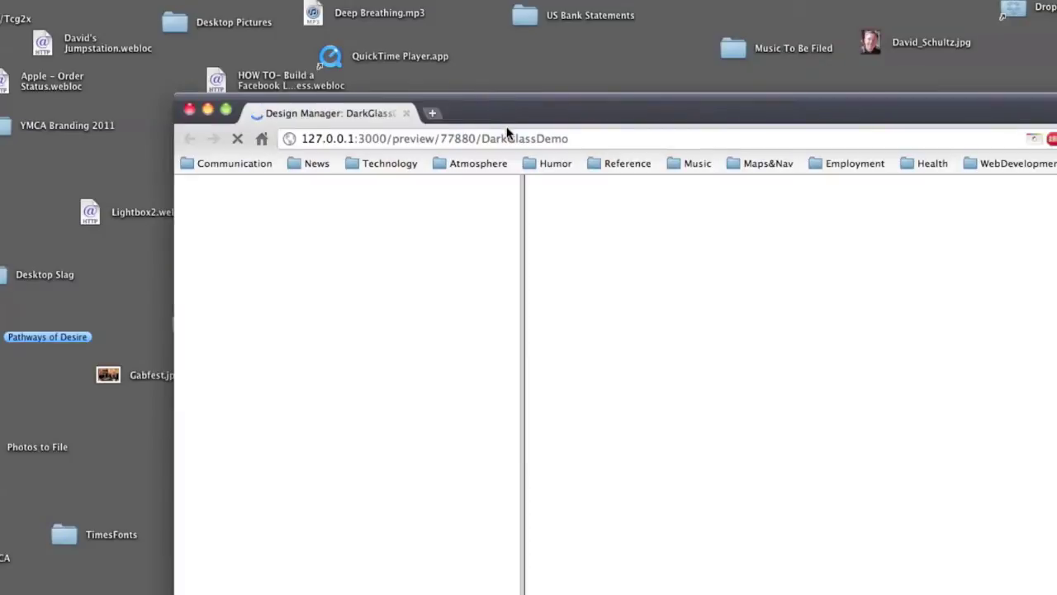
{"action": "left_click_drag", "start_coordinate": [503, 113], "coordinate": [359, 12]}
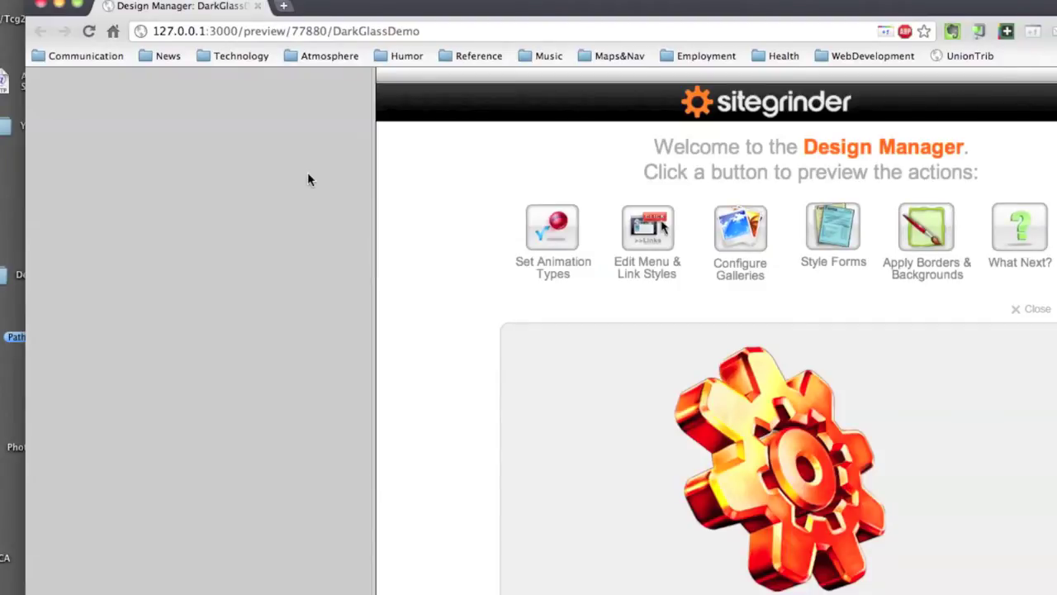
{"action": "left_click", "coordinate": [126, 167]}
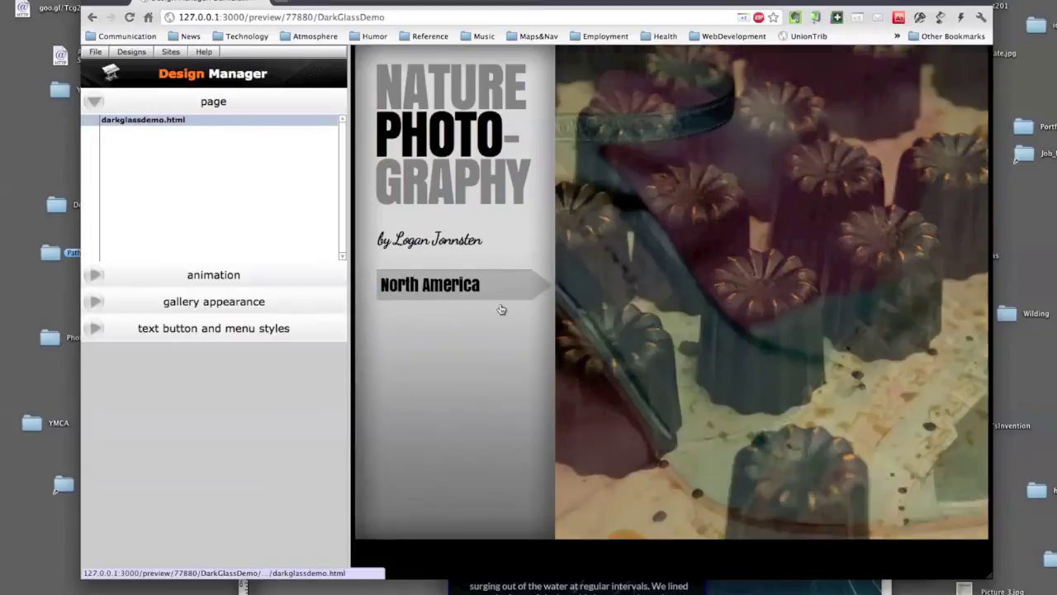
Test scrolling the text in the North America flyout of the preview, and save and close SiteGrinder
{"action": "left_click", "coordinate": [501, 288]}
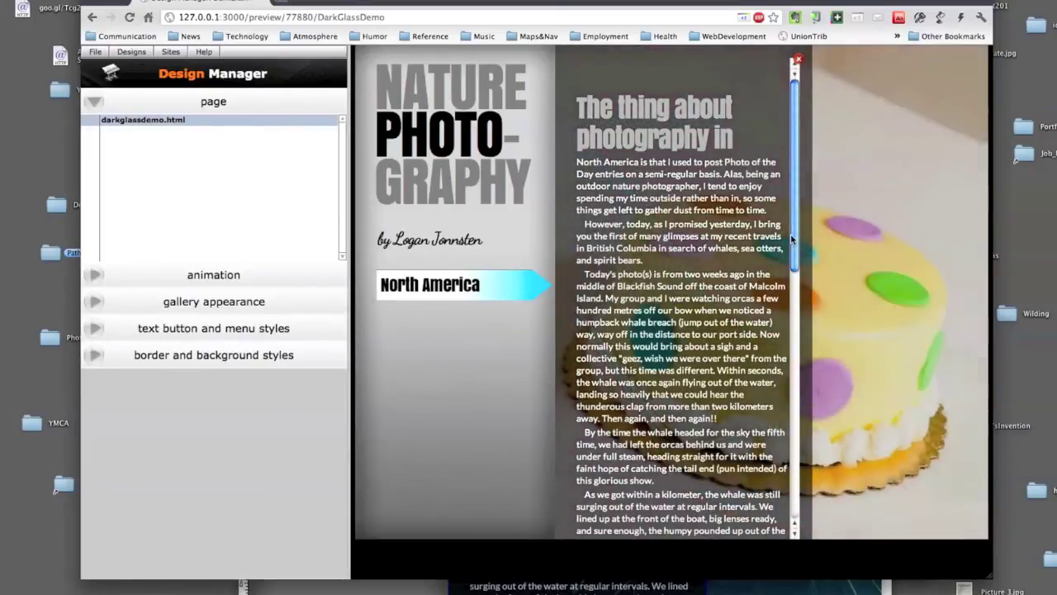
{"action": "scroll", "coordinate": [796, 330], "scroll_direction": "down", "scroll_amount": 5}
{"action": "scroll", "coordinate": [796, 351], "scroll_direction": "down", "scroll_amount": 5}
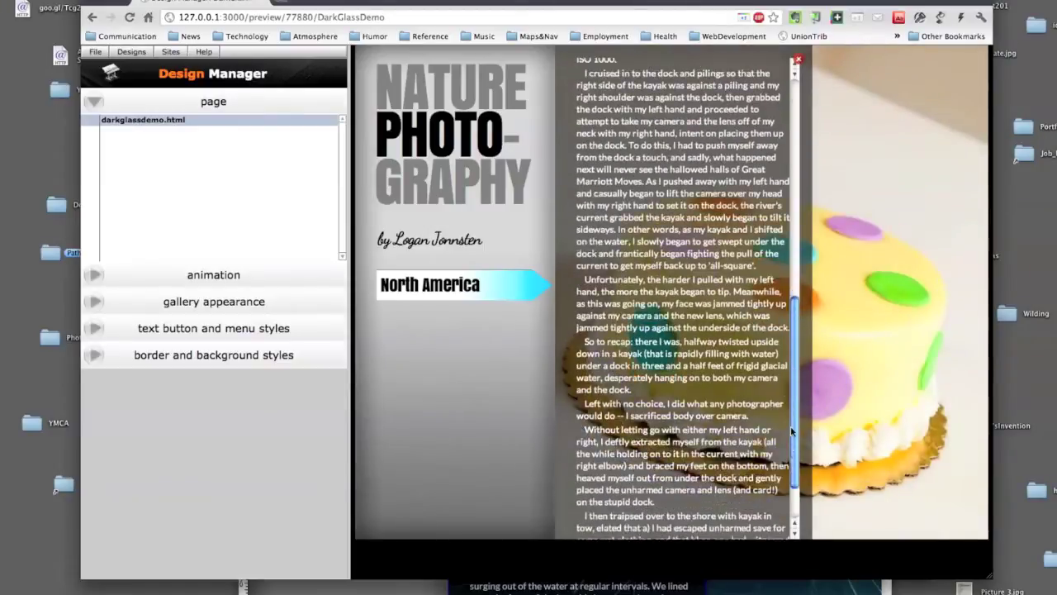
{"action": "scroll", "coordinate": [796, 248], "scroll_direction": "up", "scroll_amount": 7}
{"action": "scroll", "coordinate": [796, 223], "scroll_direction": "up", "scroll_amount": 2}
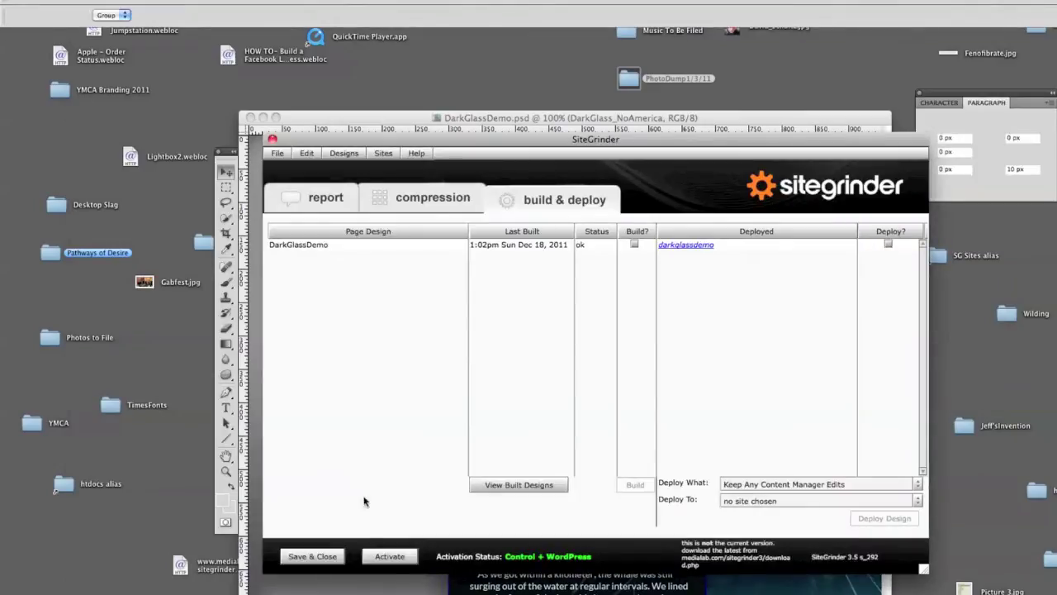
{"action": "left_click", "coordinate": [313, 556]}
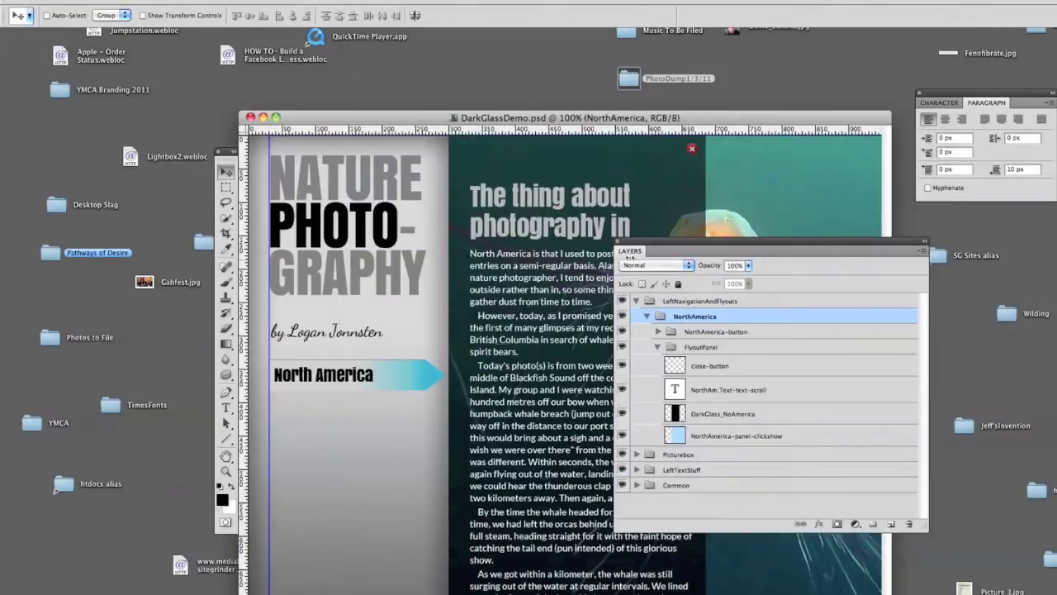
Widen the NorthAm.Text-text-scroll layer's text box past the dark glass panel to the right edge of the canvas
{"action": "left_click_drag", "start_coordinate": [629, 256], "coordinate": [323, 253]}
{"action": "left_click", "coordinate": [387, 410]}
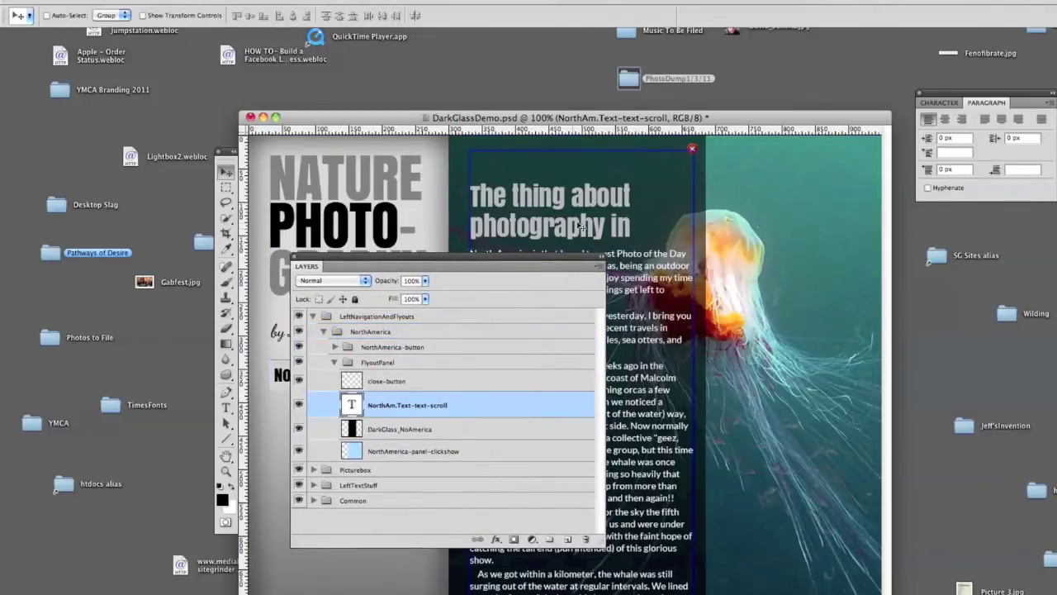
{"action": "left_click_drag", "start_coordinate": [562, 255], "coordinate": [404, 226]}
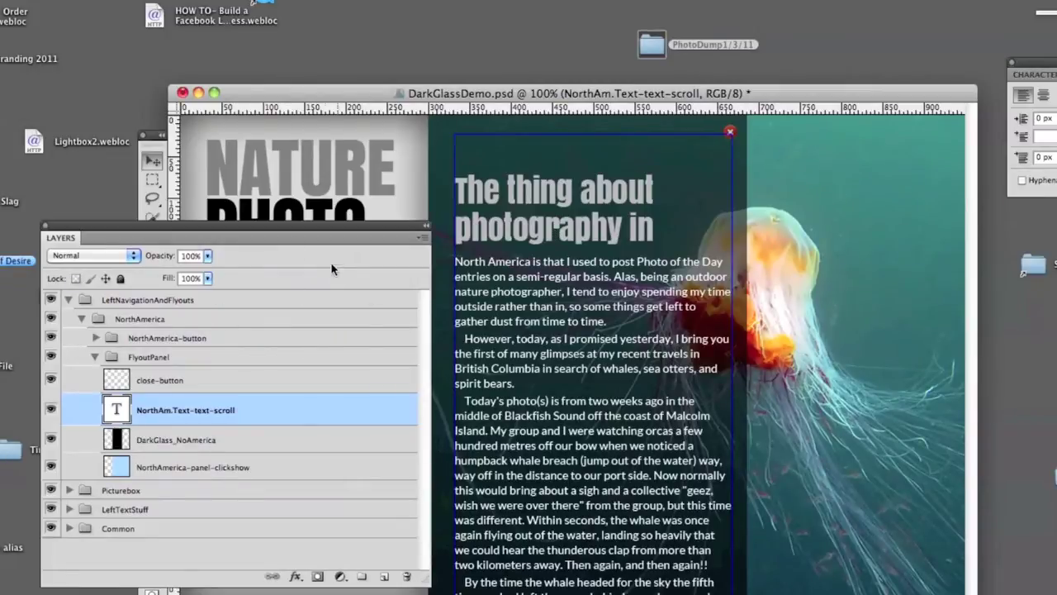
{"action": "left_click", "coordinate": [155, 133]}
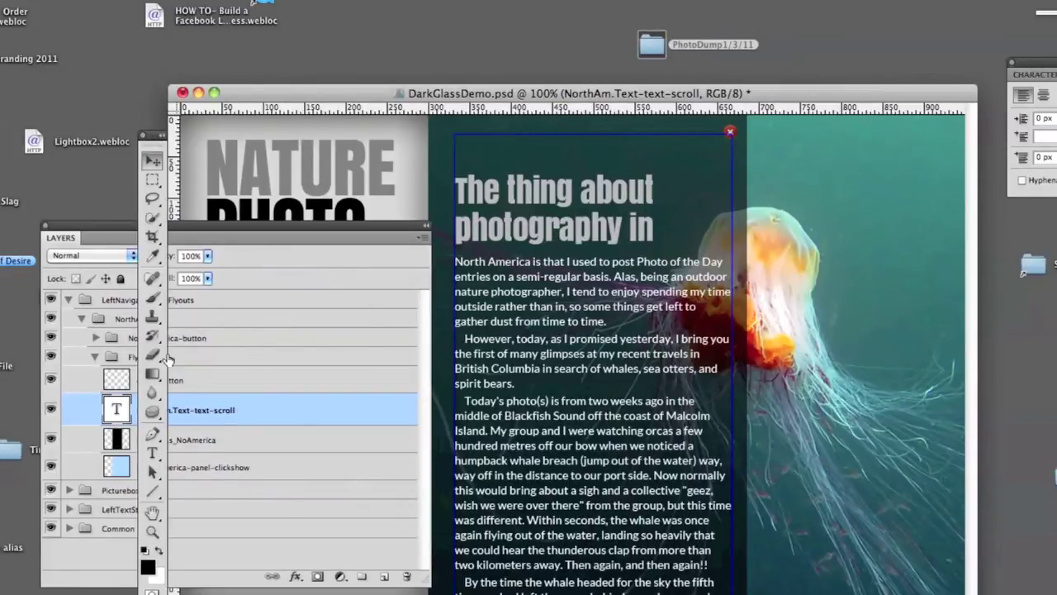
{"action": "left_click", "coordinate": [153, 453]}
{"action": "left_click_drag", "start_coordinate": [454, 261], "coordinate": [674, 430]}
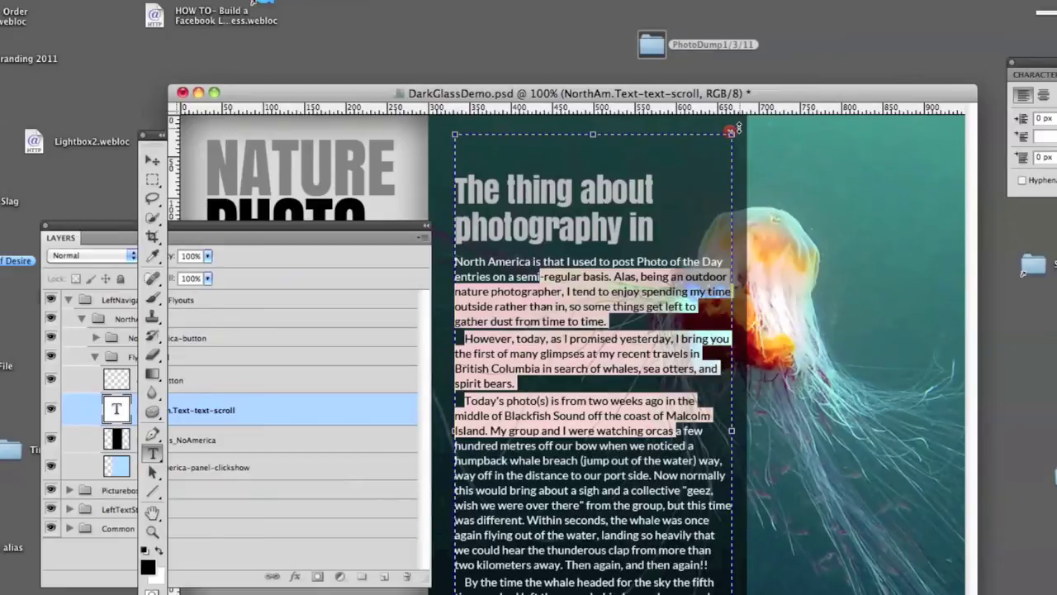
{"action": "left_click_drag", "start_coordinate": [743, 130], "coordinate": [975, 122]}
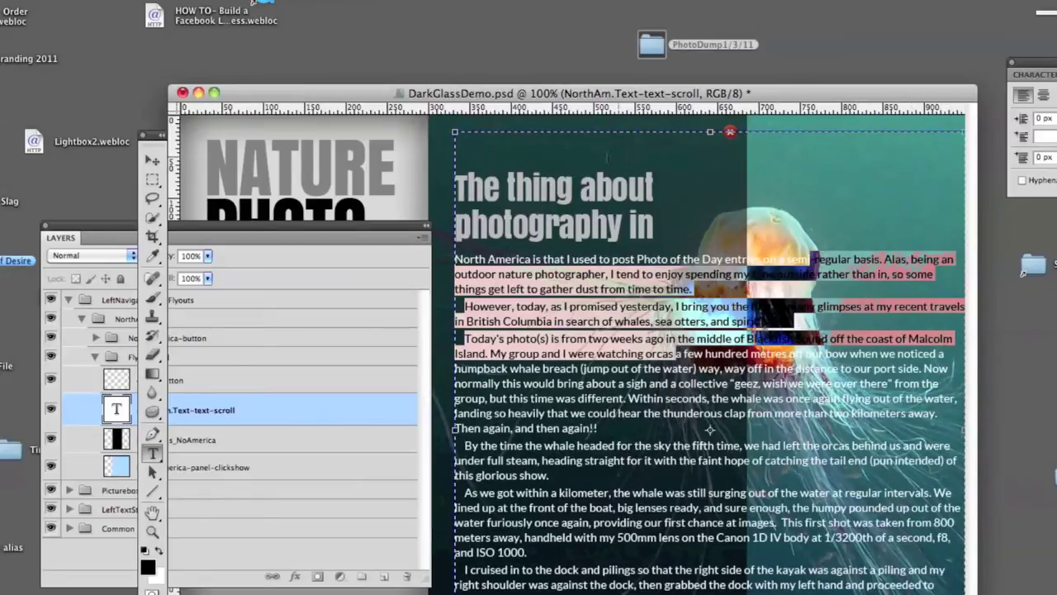
Set the right margin indent of the selected opening body paragraphs to 300 px
{"action": "left_click_drag", "start_coordinate": [595, 95], "coordinate": [607, 14]}
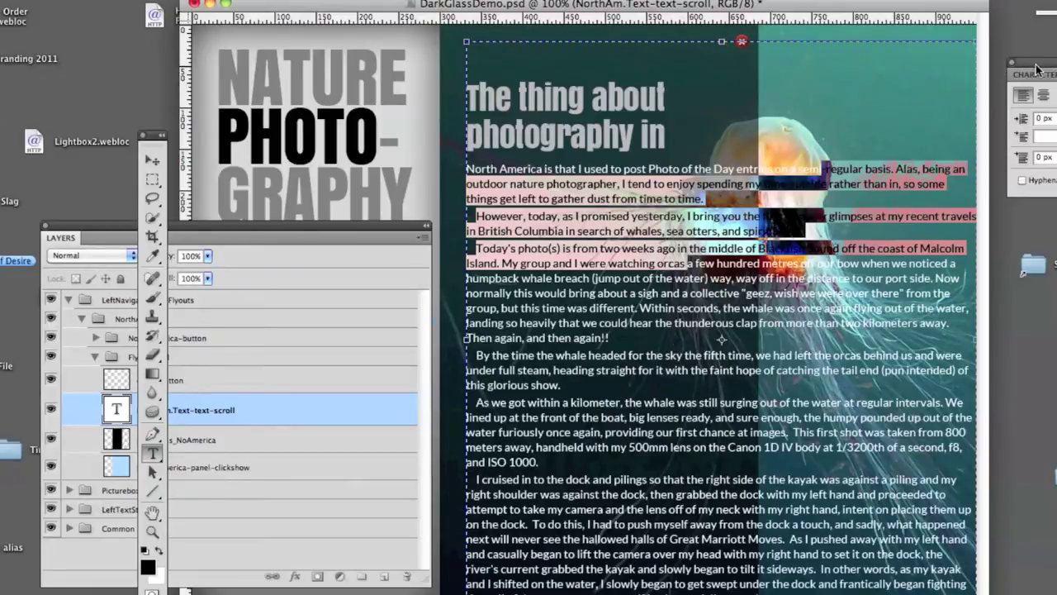
{"action": "left_click_drag", "start_coordinate": [1036, 64], "coordinate": [705, 78]}
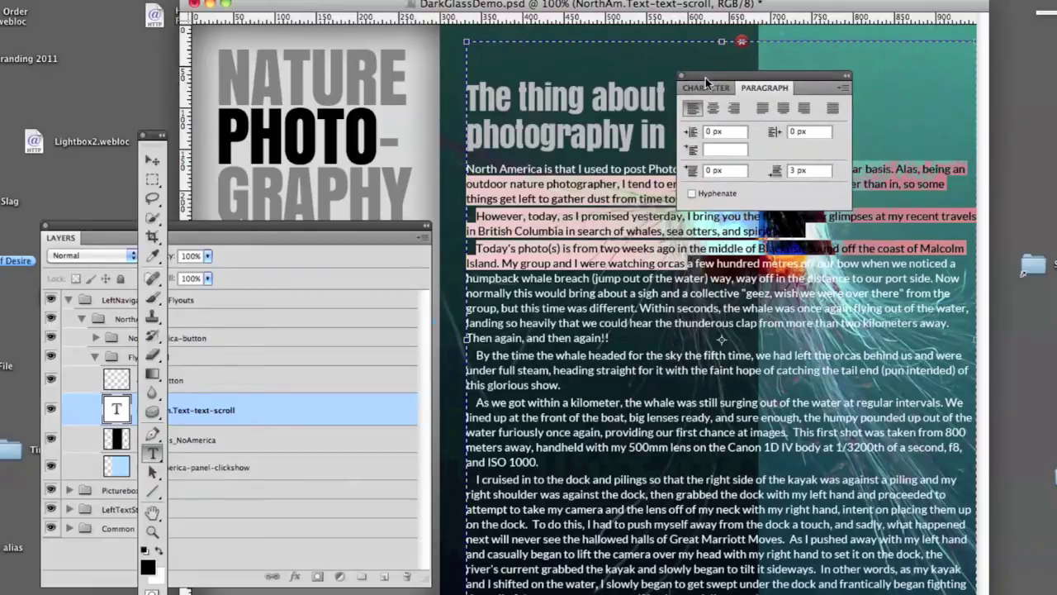
{"action": "double_click", "coordinate": [791, 131]}
{"action": "type", "text": "300"}
{"action": "key", "text": "Return"}
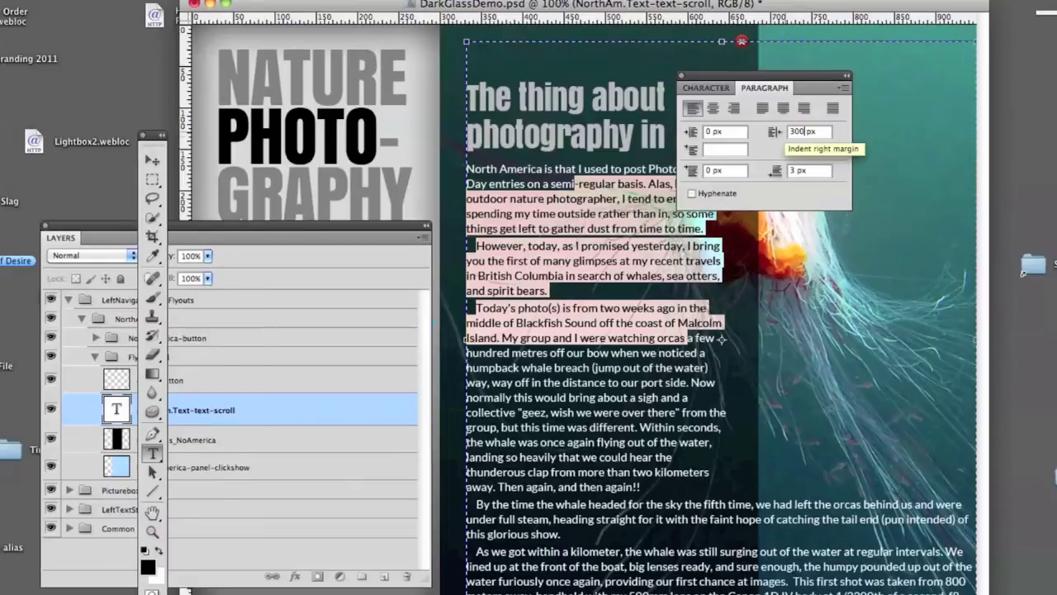
Select all the flyout text, including its heading, and set its right margin indent to 300 px
{"action": "left_click", "coordinate": [646, 322]}
{"action": "key", "text": "super+a"}
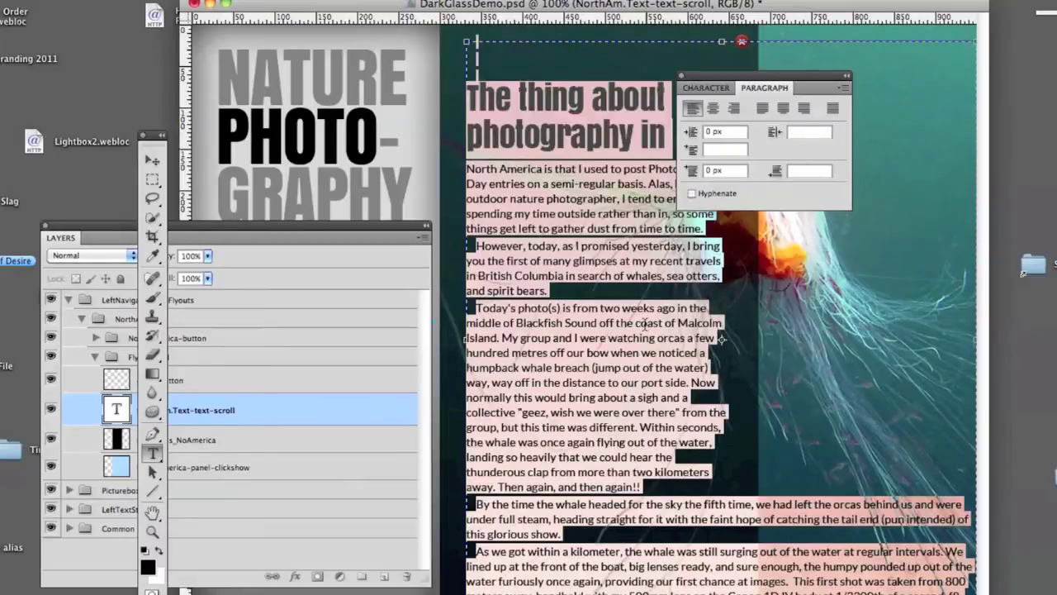
{"action": "type", "text": "300"}
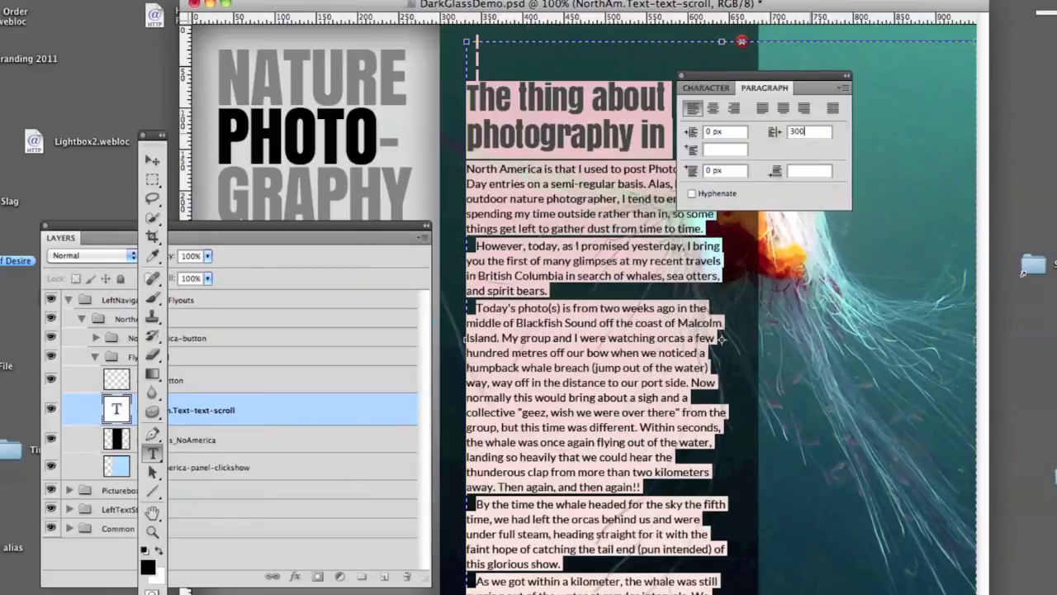
Commit the 300 px right margin indent, move the Paragraph panel clear of the document and deselect the flyout text
{"action": "key", "text": "Return"}
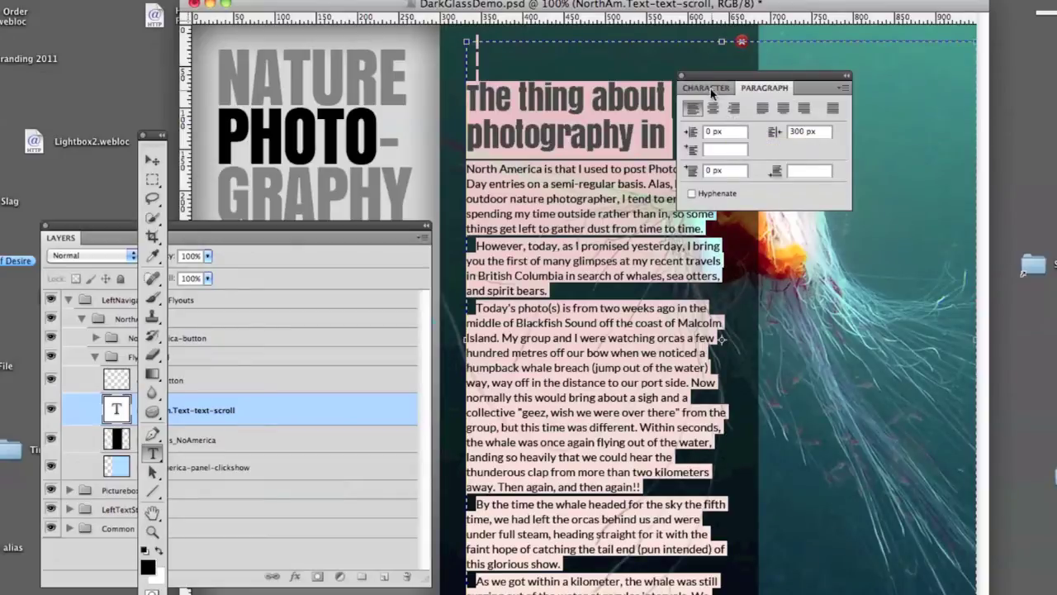
{"action": "left_click_drag", "start_coordinate": [710, 79], "coordinate": [1022, 81]}
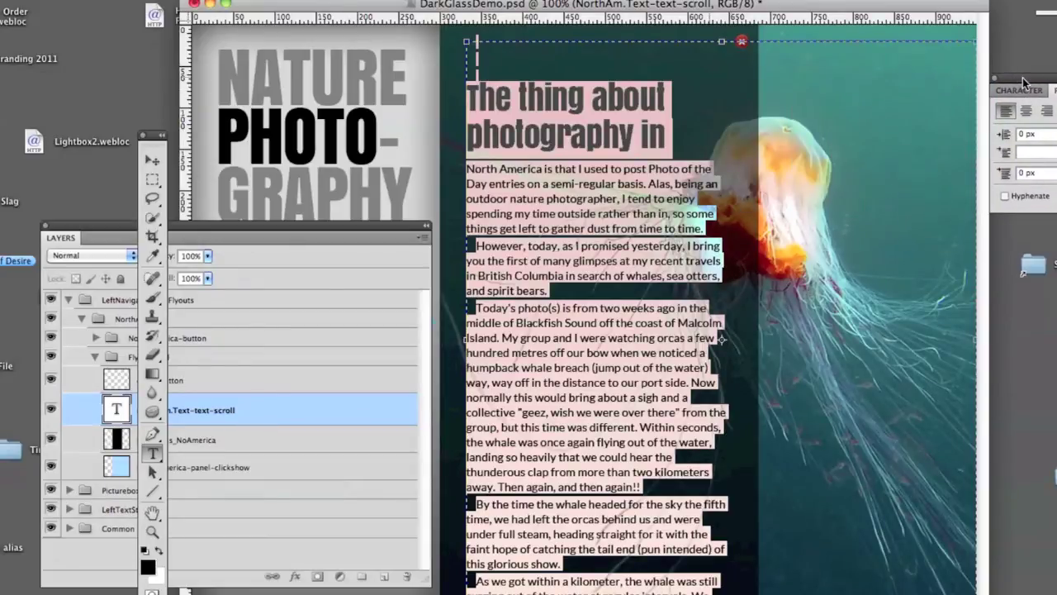
{"action": "left_click", "coordinate": [630, 200]}
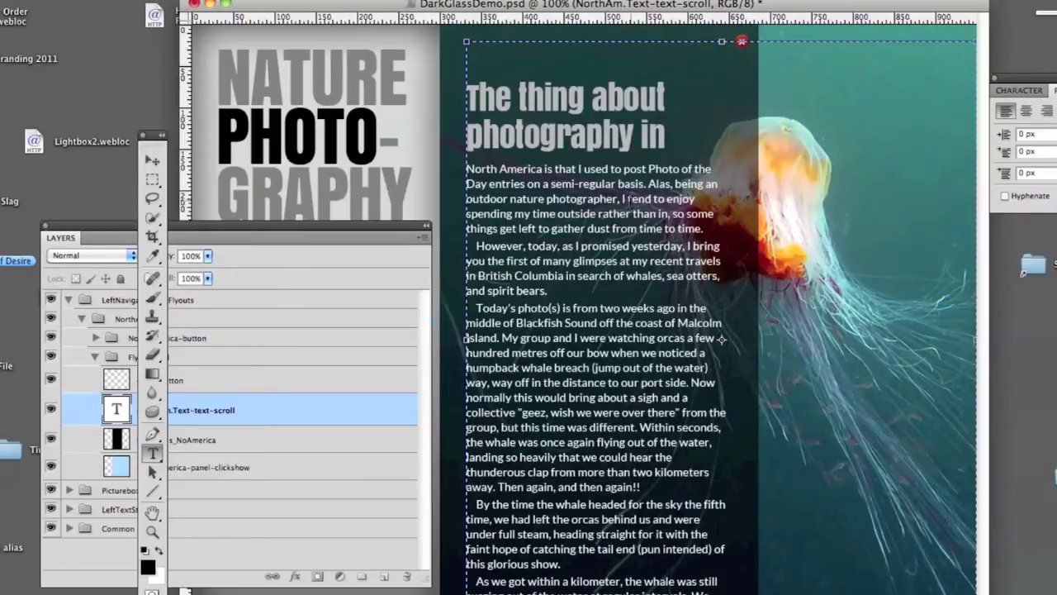
Switch to SiteGrinder, rebuild the DarkGlassDemo design and open darkglassdemo.html in the Design Manager
{"action": "key", "text": "super+Tab"}
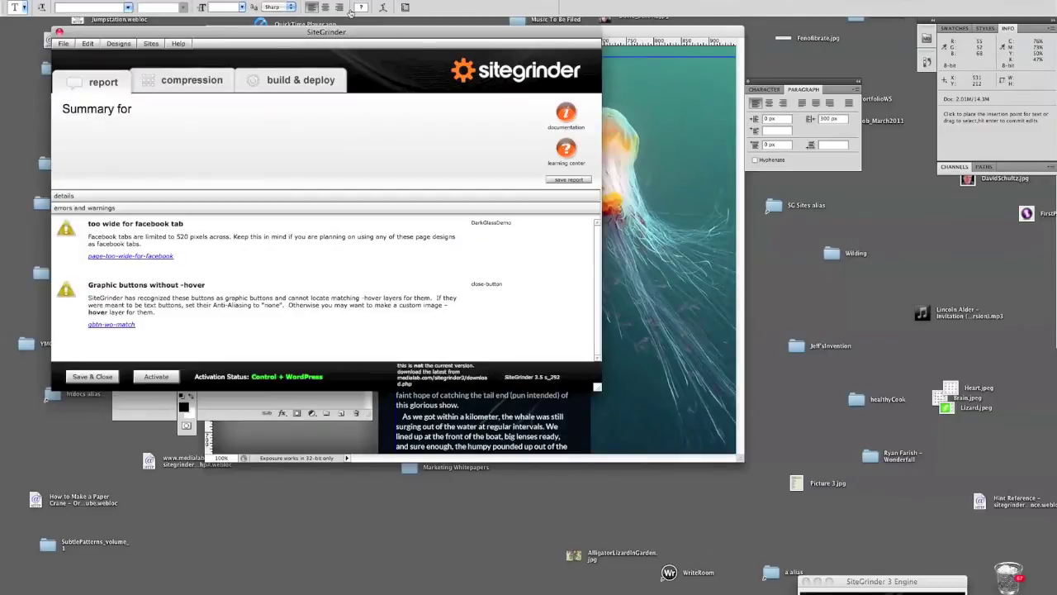
{"action": "left_click", "coordinate": [411, 110]}
{"action": "left_click", "coordinate": [468, 350]}
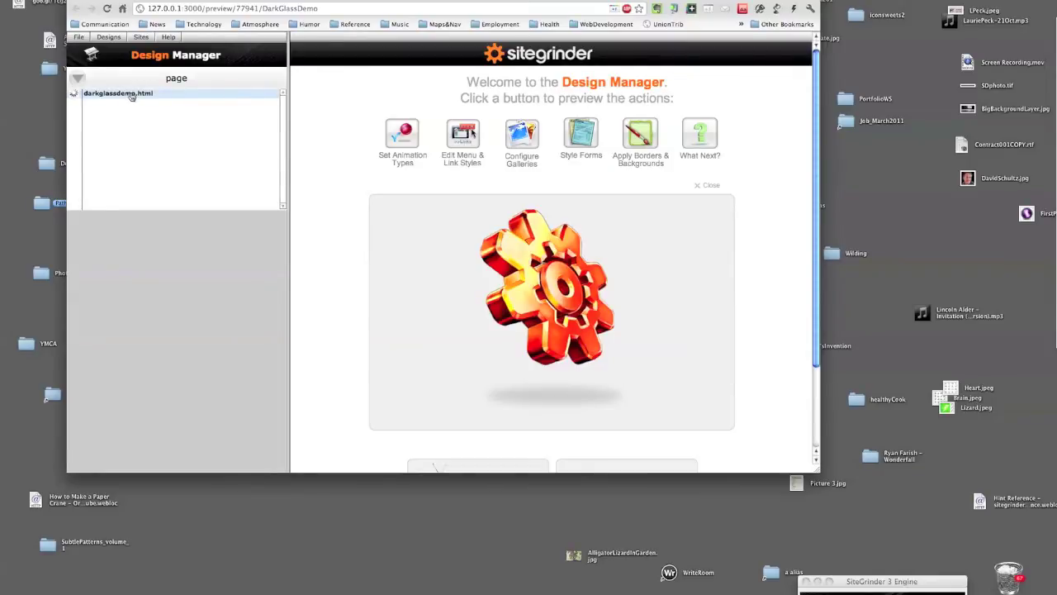
{"action": "left_click", "coordinate": [132, 96]}
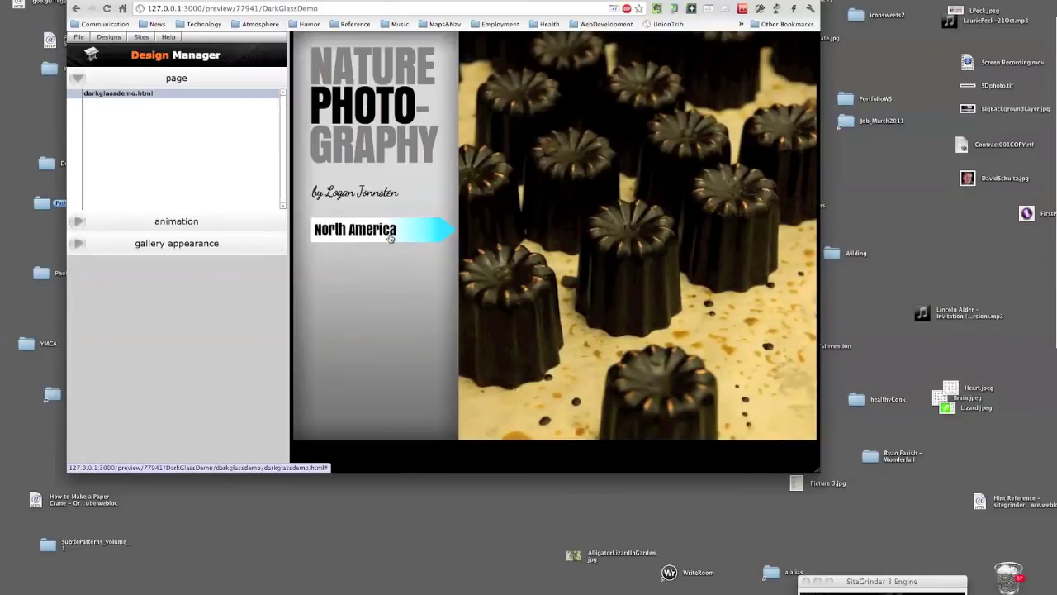
Open the North America flyout in a widened preview window, test scrolling its text, and close the flyout
{"action": "left_click", "coordinate": [431, 235]}
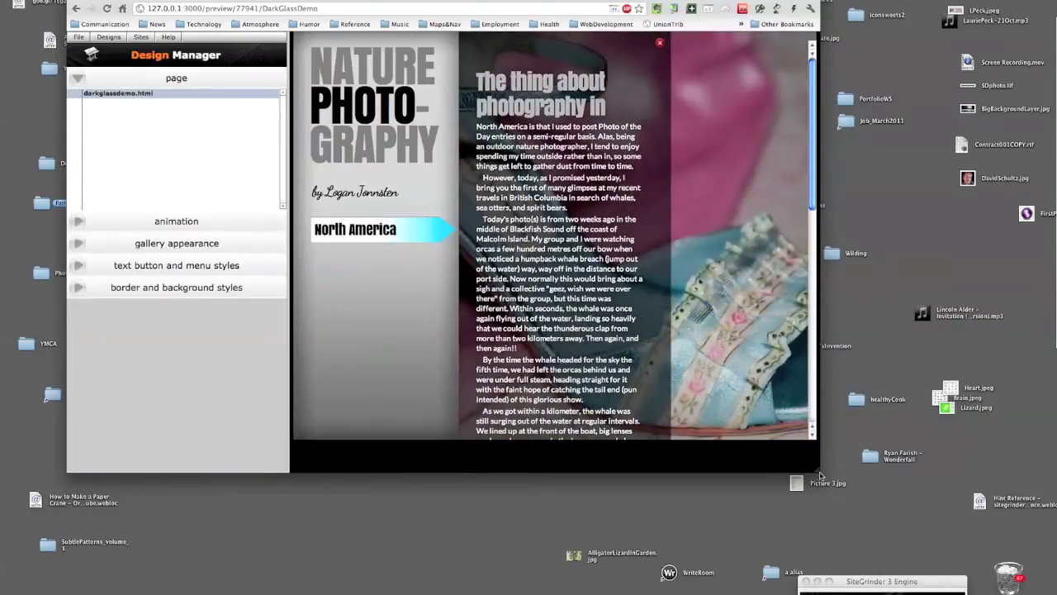
{"action": "left_click_drag", "start_coordinate": [817, 472], "coordinate": [915, 460]}
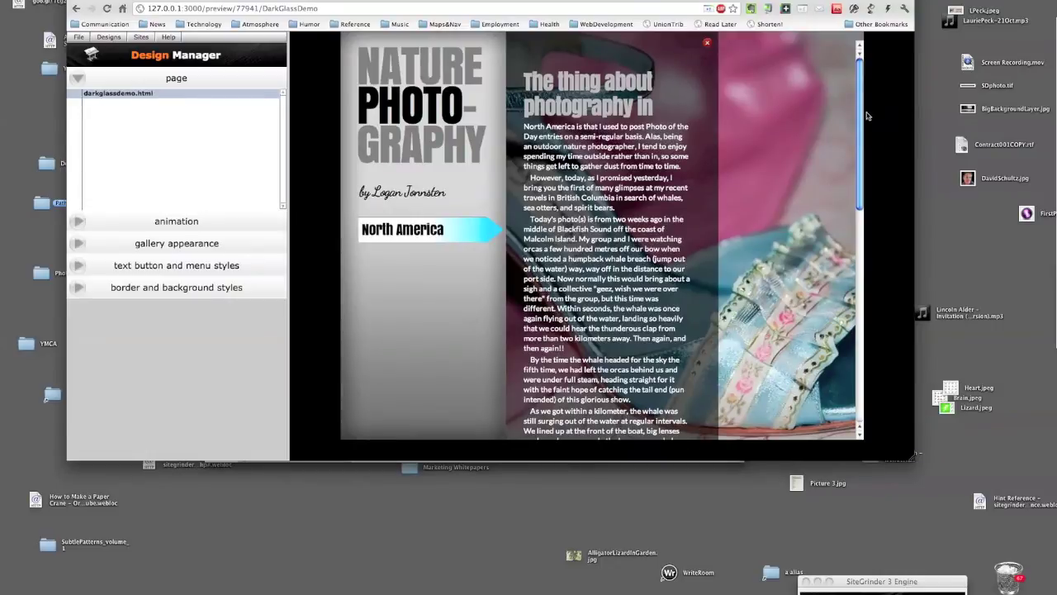
{"action": "left_click_drag", "start_coordinate": [864, 116], "coordinate": [870, 320]}
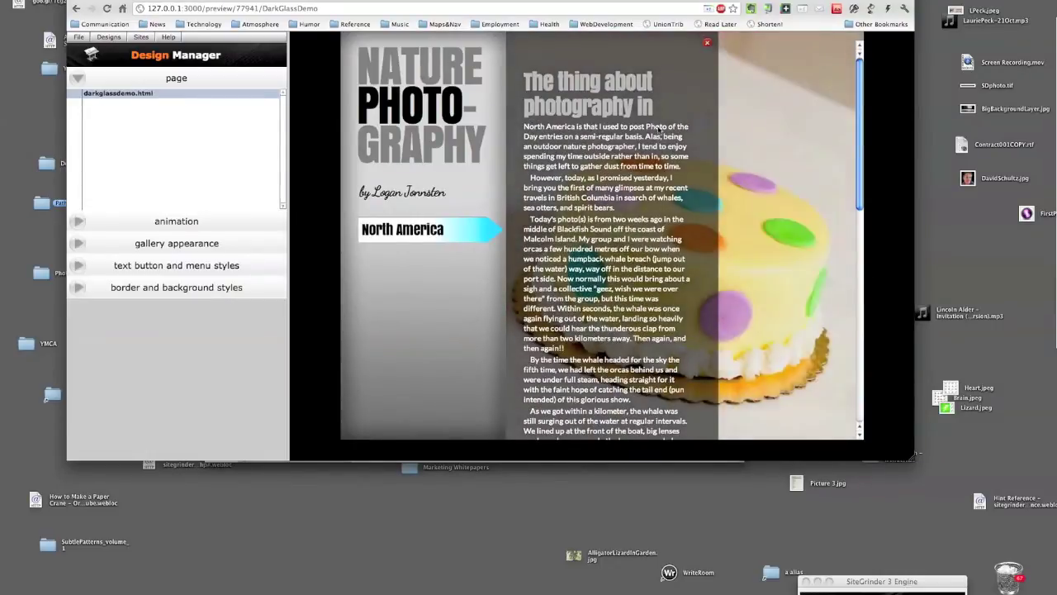
{"action": "scroll", "coordinate": [607, 192], "scroll_direction": "down", "scroll_amount": 3}
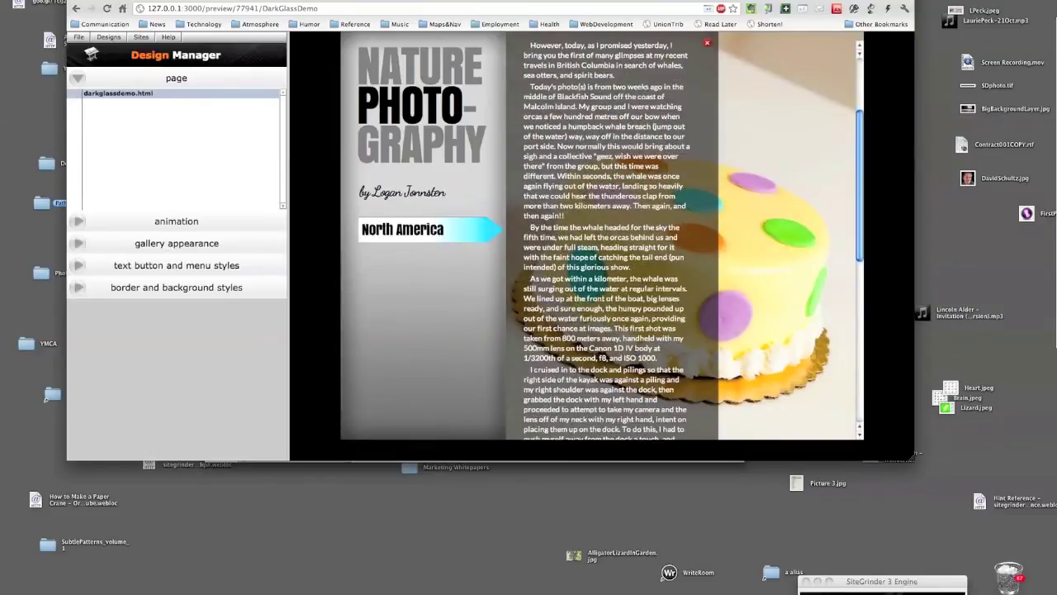
{"action": "left_click", "coordinate": [465, 233]}
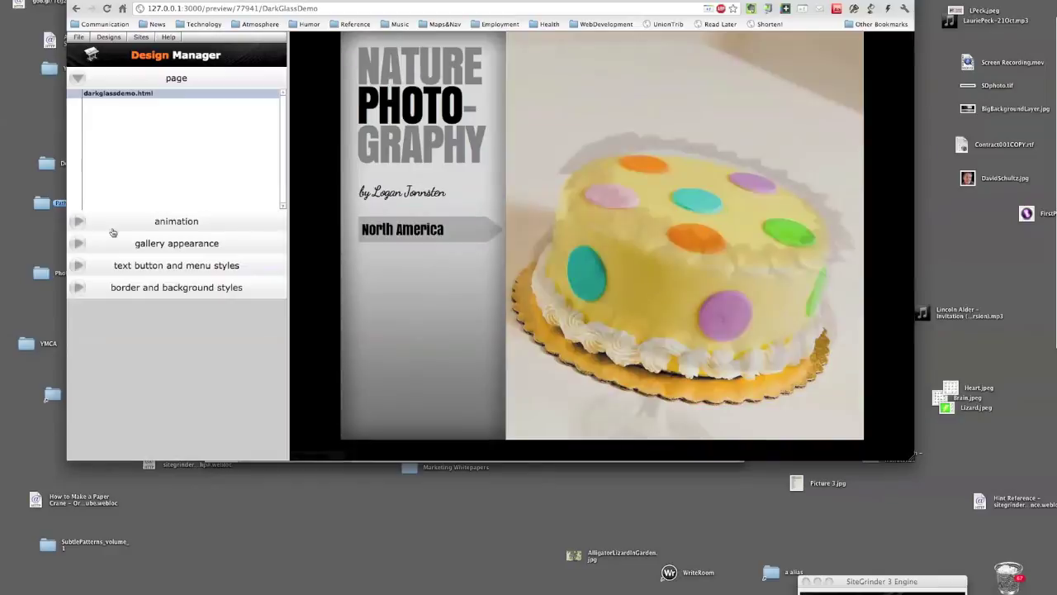
Try a slide animation from left with a duration of .5 on the NorthAmerica-panel-clickshow layer
{"action": "left_click", "coordinate": [79, 224]}
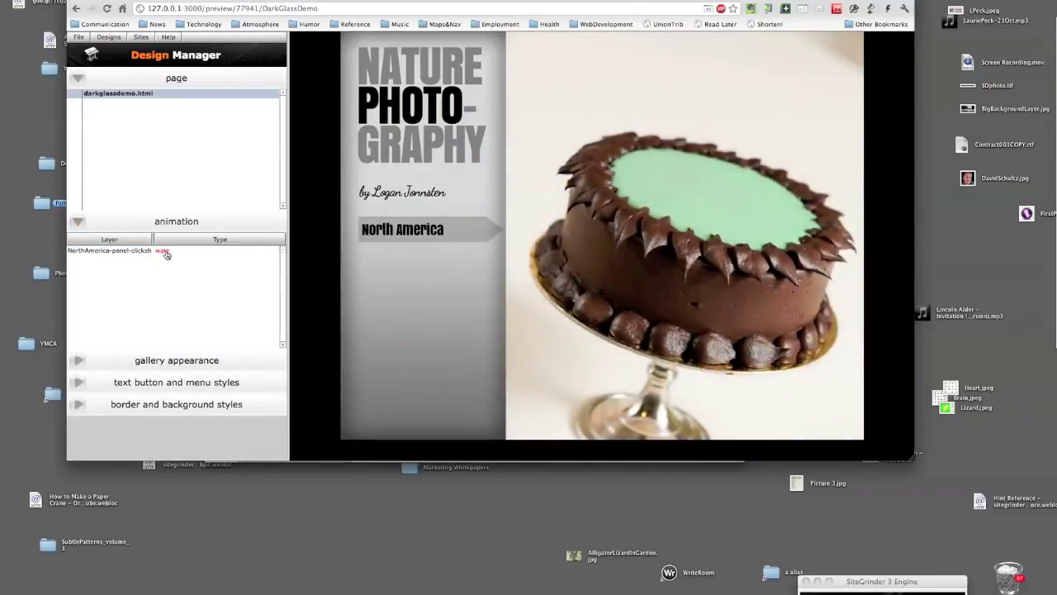
{"action": "left_click", "coordinate": [165, 252]}
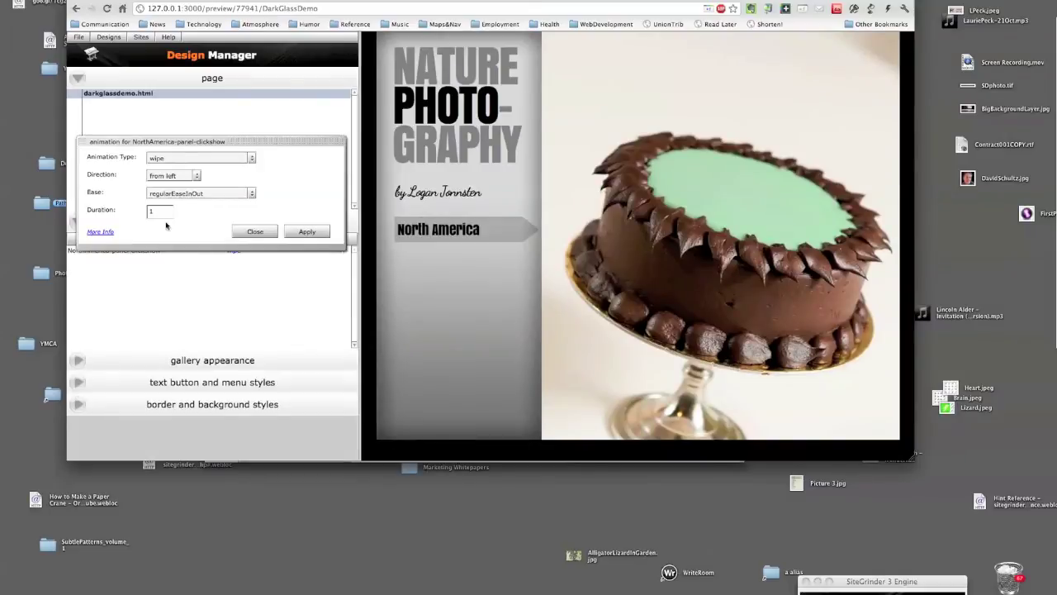
{"action": "left_click", "coordinate": [188, 160]}
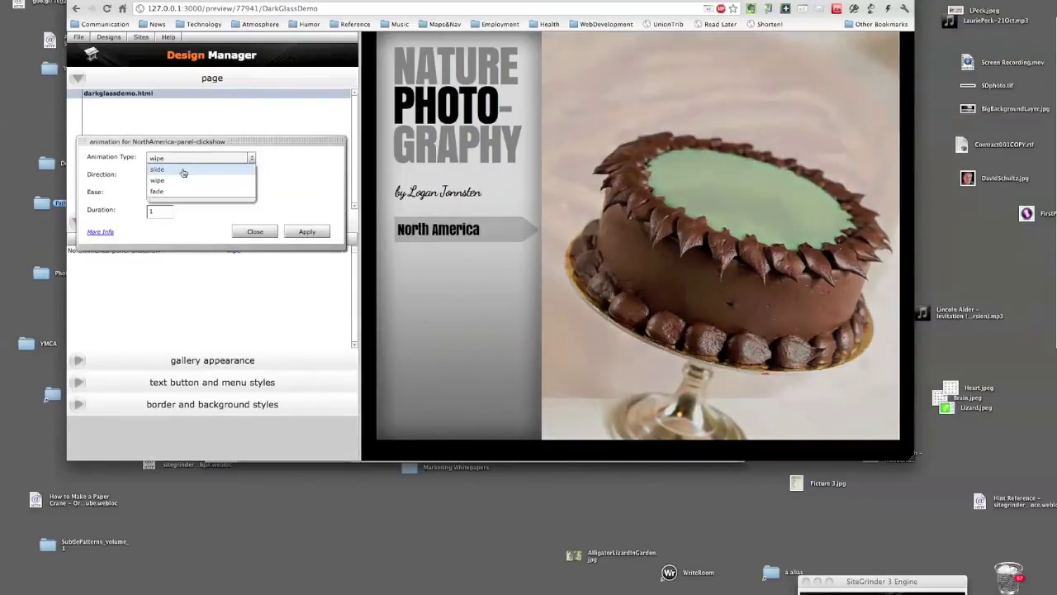
{"action": "left_click", "coordinate": [183, 170]}
{"action": "left_click", "coordinate": [171, 176]}
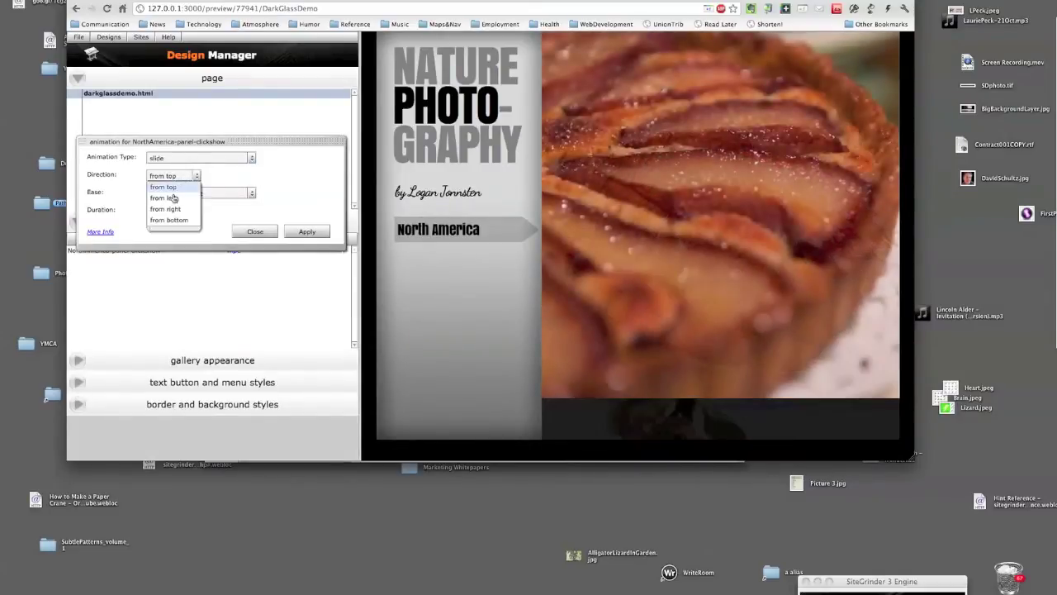
{"action": "left_click", "coordinate": [173, 199]}
{"action": "left_click", "coordinate": [305, 232]}
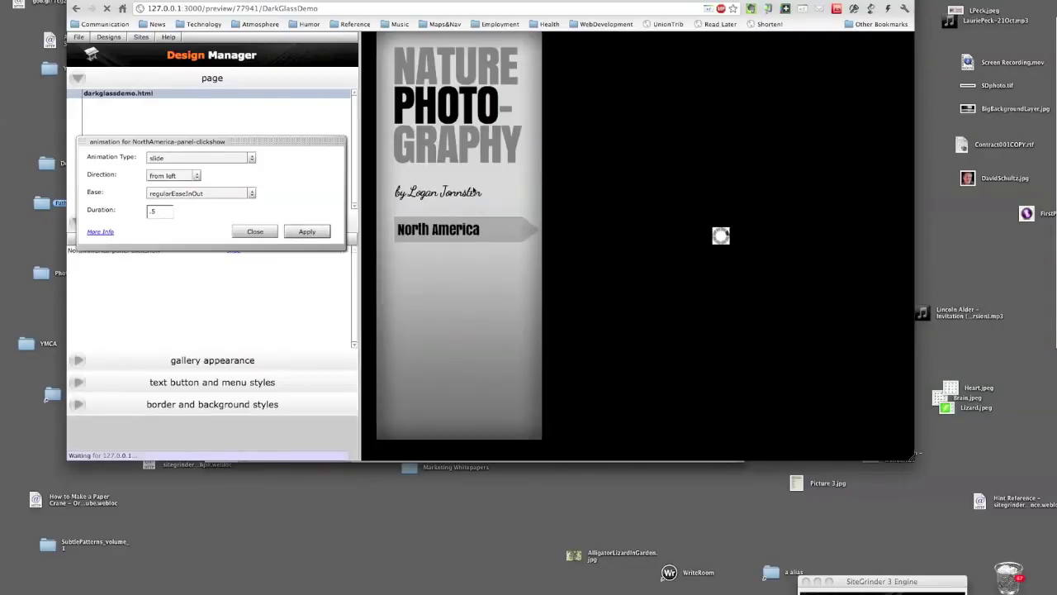
Test the slide animation by opening and closing the North America flyout several times in the preview
{"action": "left_click", "coordinate": [514, 232]}
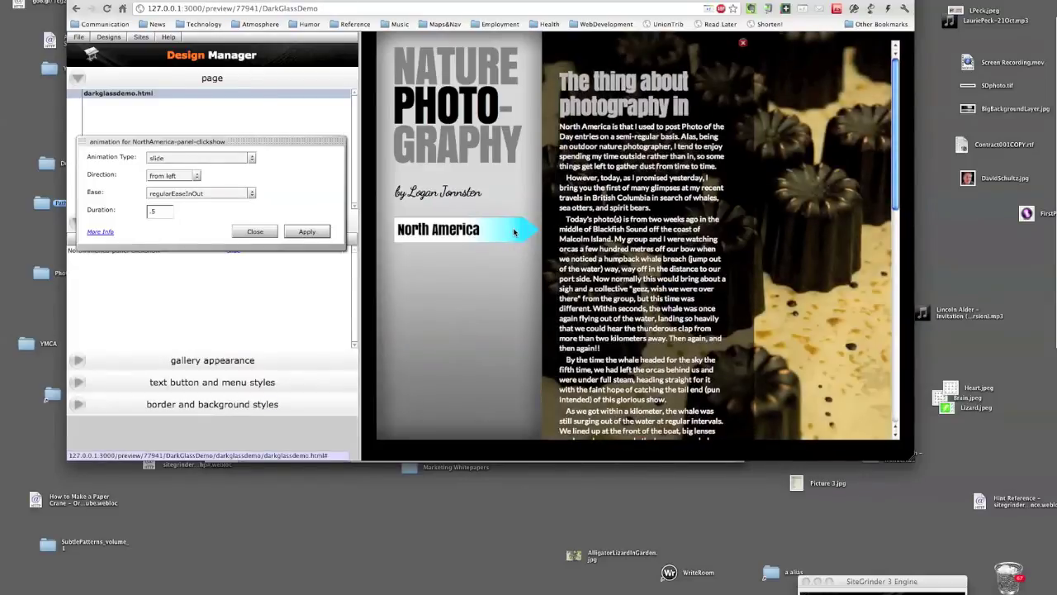
{"action": "left_click", "coordinate": [513, 232]}
{"action": "left_click", "coordinate": [514, 232]}
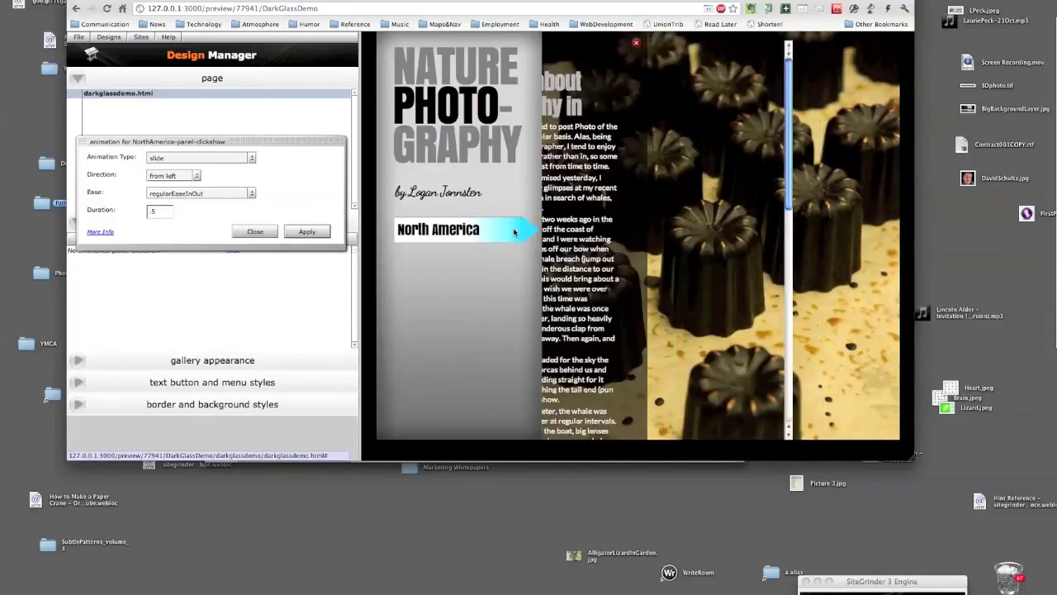
{"action": "left_click", "coordinate": [514, 232]}
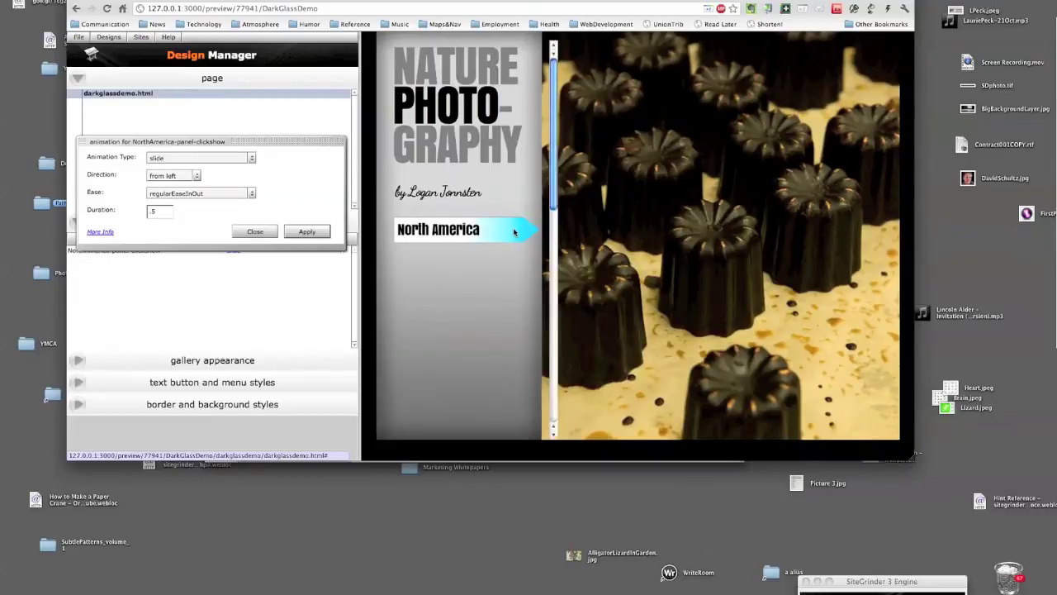
{"action": "left_click", "coordinate": [514, 232]}
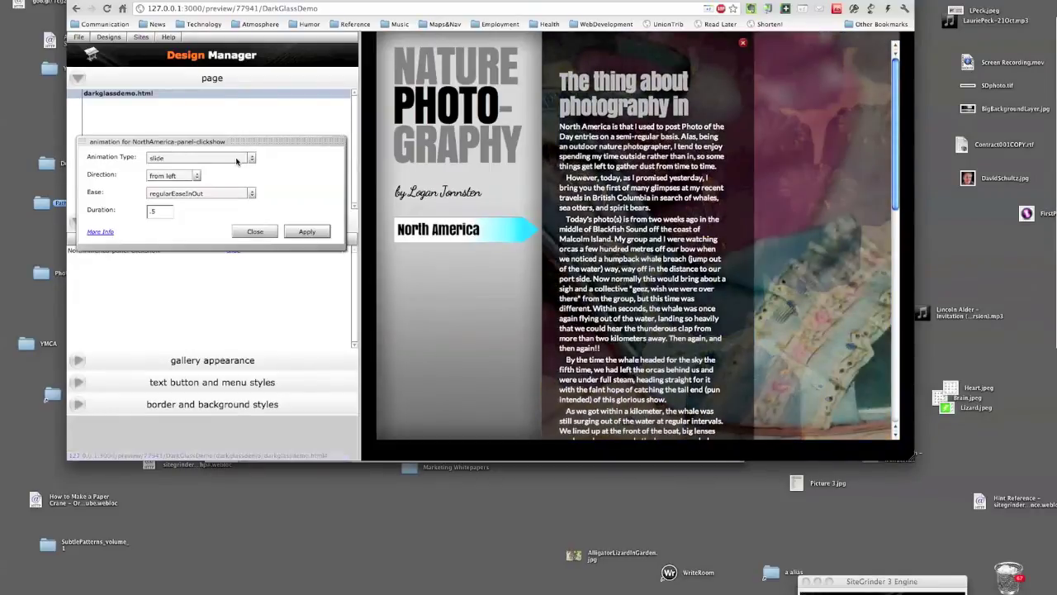
Set the NorthAmerica-panel-clickshow animation to wipe from left with a duration of 1 and apply it
{"action": "left_click", "coordinate": [237, 161]}
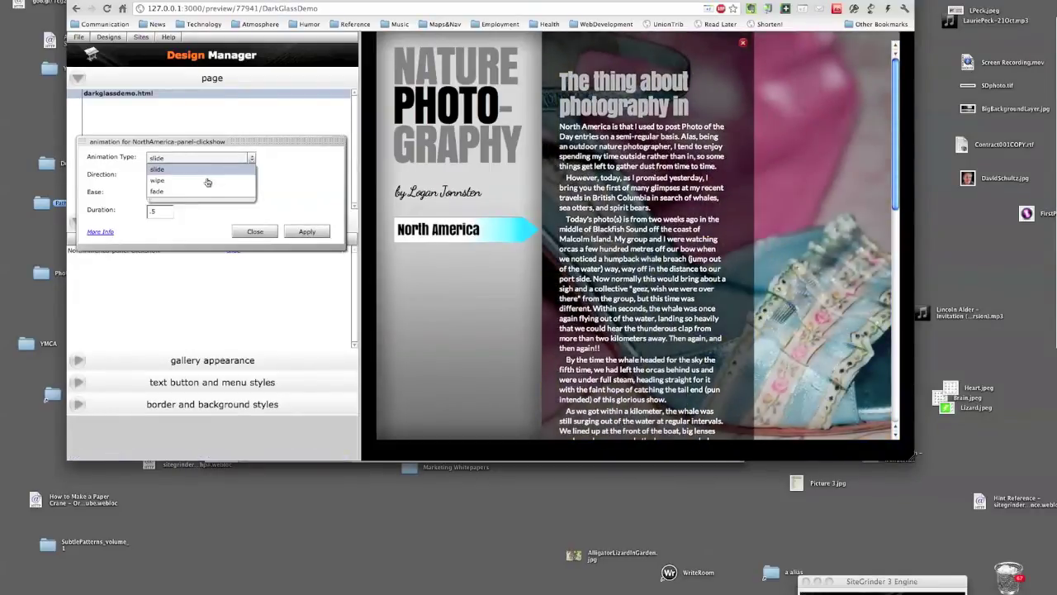
{"action": "left_click", "coordinate": [189, 183]}
{"action": "left_click", "coordinate": [183, 176]}
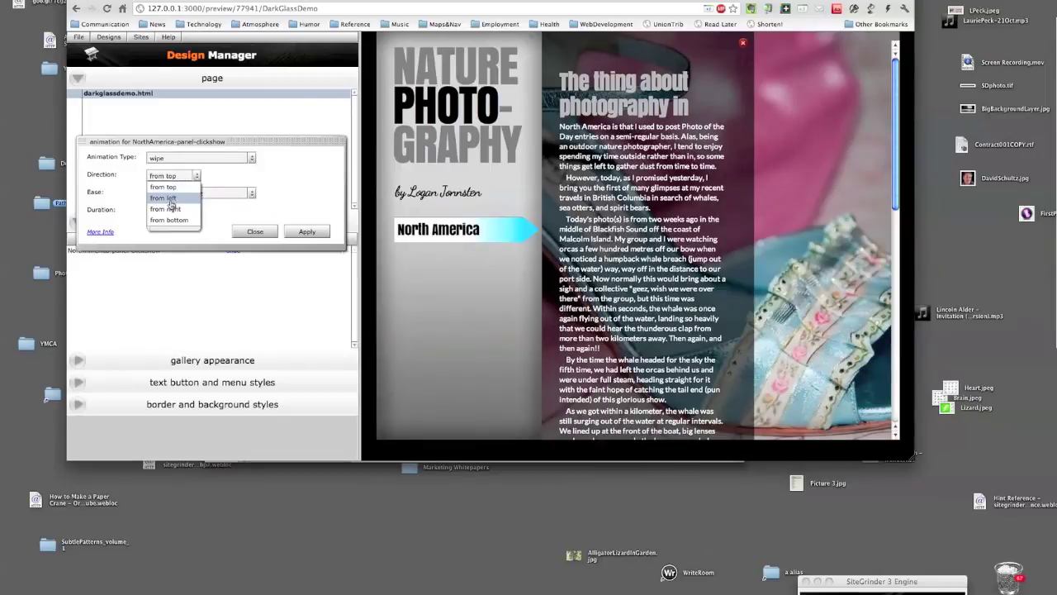
{"action": "left_click", "coordinate": [170, 199]}
{"action": "left_click_drag", "start_coordinate": [142, 212], "coordinate": [157, 212]}
{"action": "type", "text": "1"}
{"action": "left_click", "coordinate": [306, 231]}
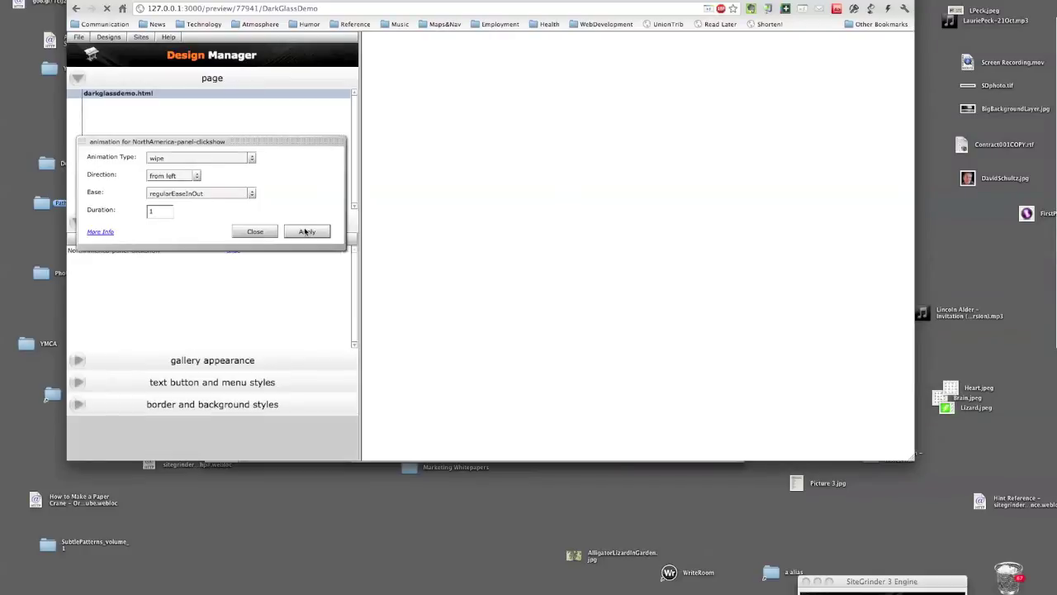
{"action": "left_click", "coordinate": [306, 231]}
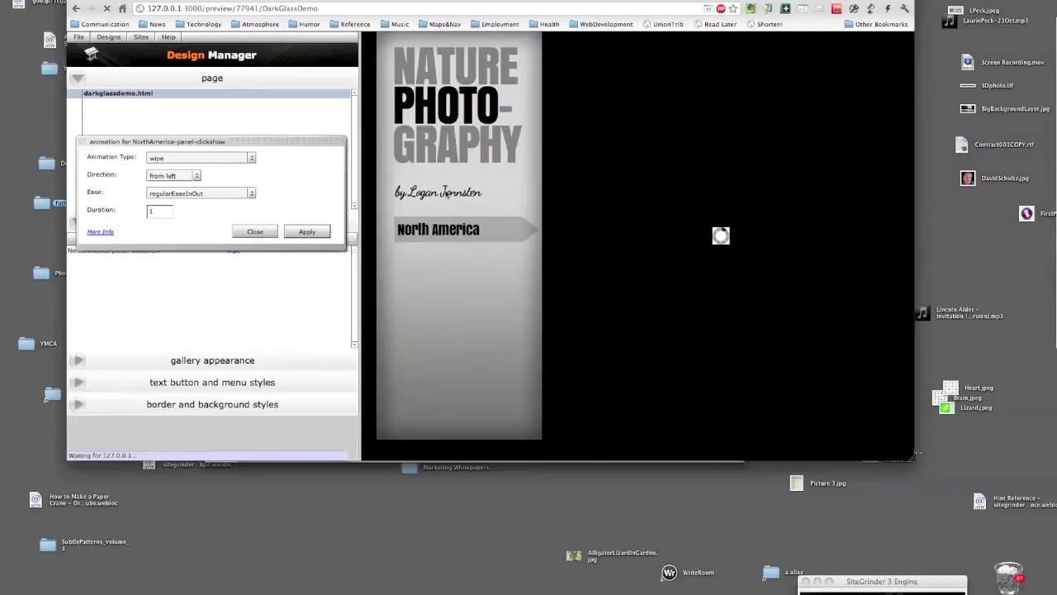
Test the wipe animation by opening and closing the North America flyout, and close the animation settings
{"action": "left_click", "coordinate": [460, 231]}
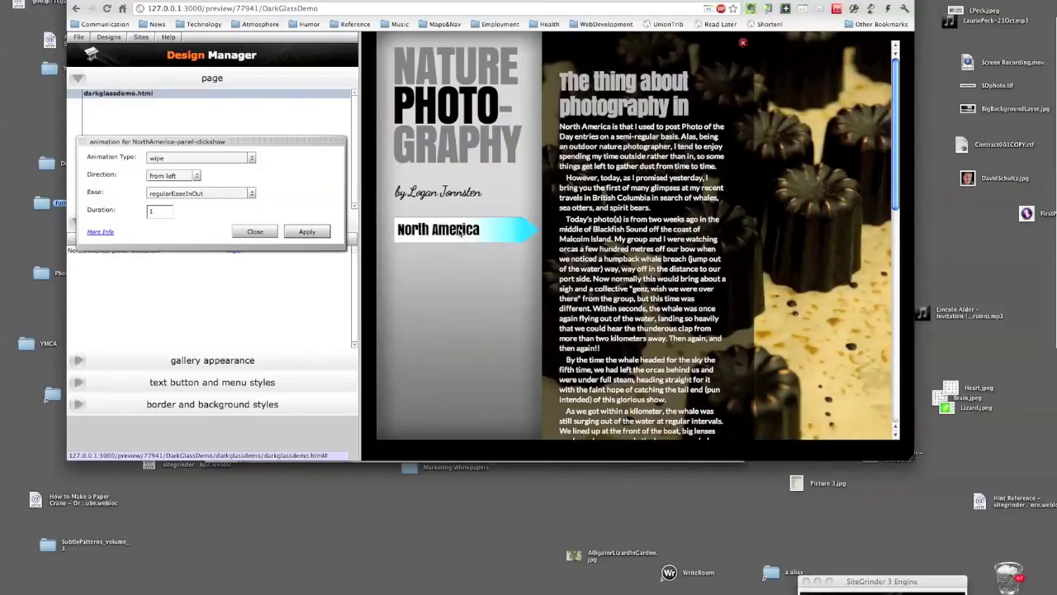
{"action": "left_click", "coordinate": [461, 232]}
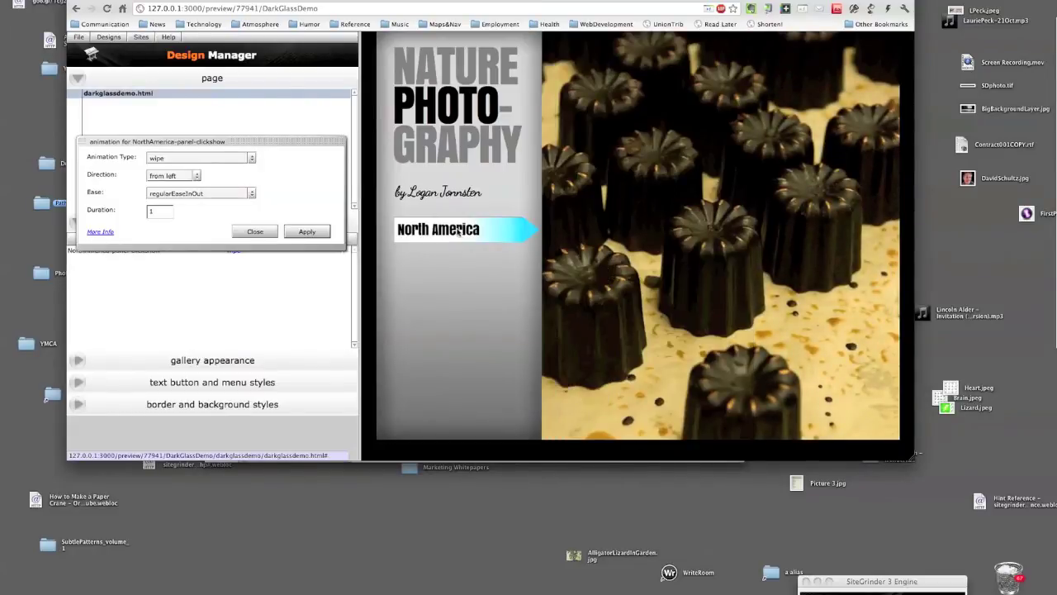
{"action": "left_click", "coordinate": [459, 231]}
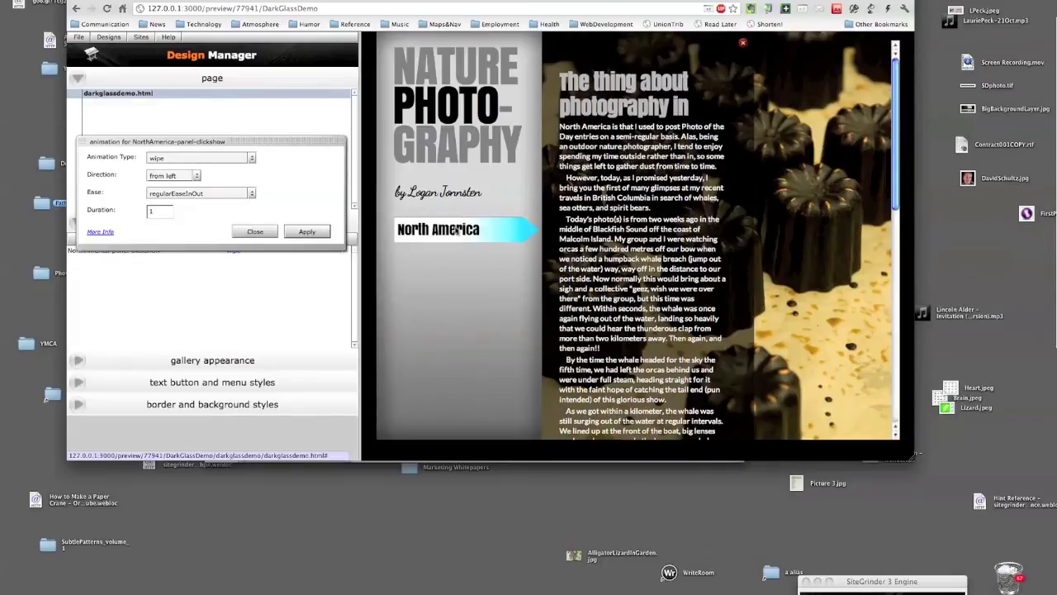
{"action": "left_click", "coordinate": [256, 231]}
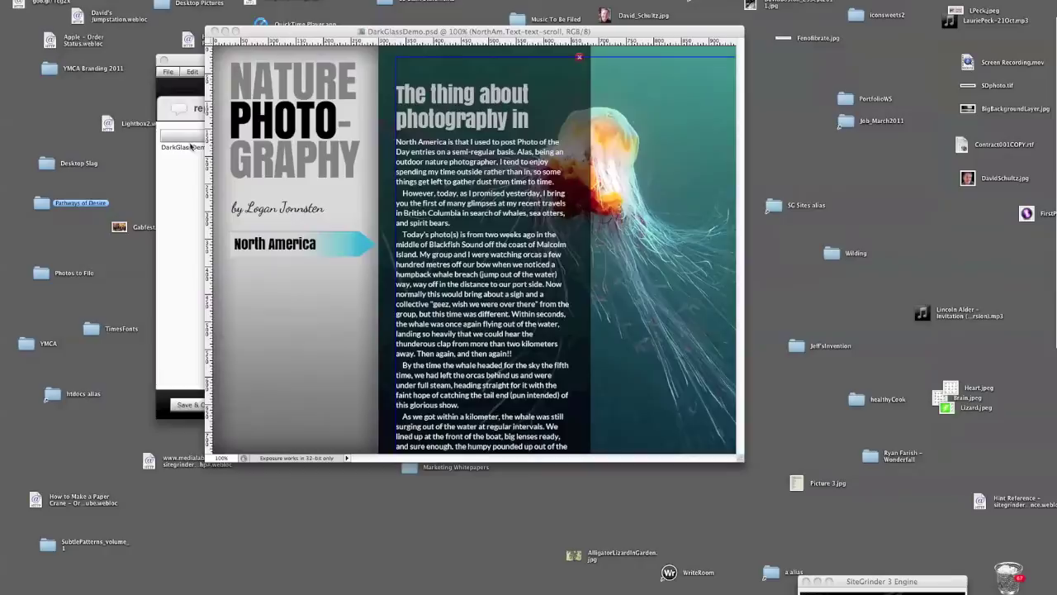
Review the Save For Web presets of the close-button and DarkGlass_NoAmerica layers in SiteGrinder's compression settings, and save and close SiteGrinder
{"action": "left_click", "coordinate": [193, 66]}
{"action": "left_click_drag", "start_coordinate": [295, 59], "coordinate": [199, 185]}
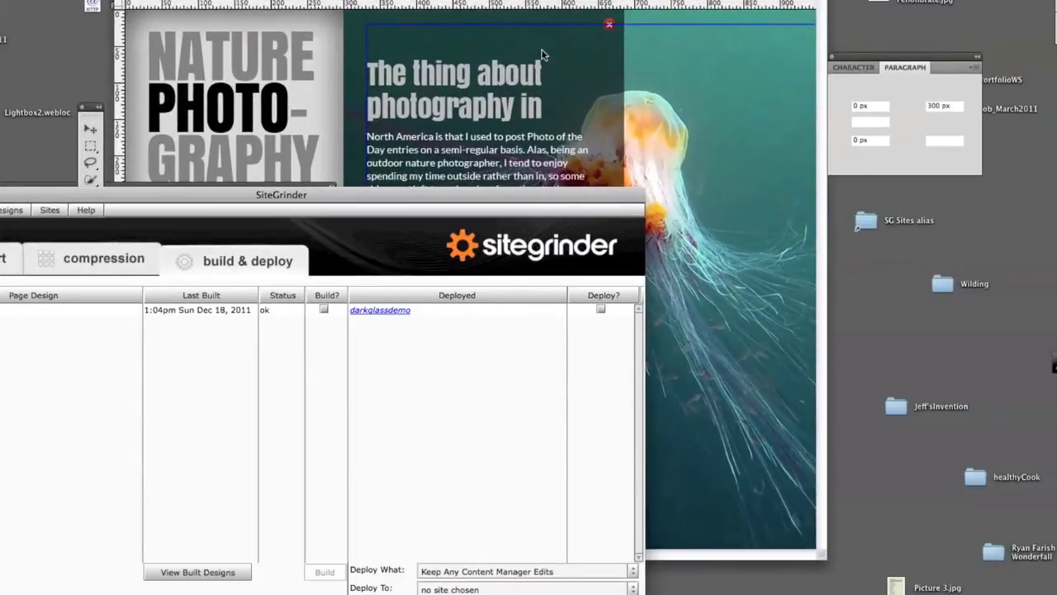
{"action": "left_click_drag", "start_coordinate": [349, 198], "coordinate": [524, 89]}
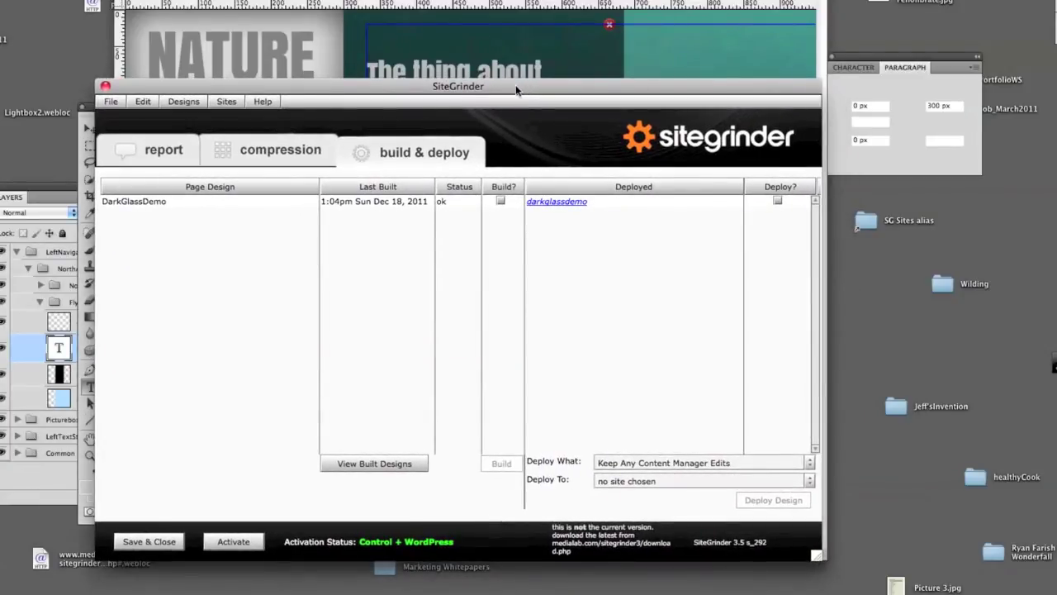
{"action": "left_click", "coordinate": [270, 155]}
{"action": "left_click", "coordinate": [180, 238]}
{"action": "left_click", "coordinate": [134, 250]}
{"action": "left_click", "coordinate": [150, 263], "text": "shift"}
{"action": "left_click", "coordinate": [150, 263]}
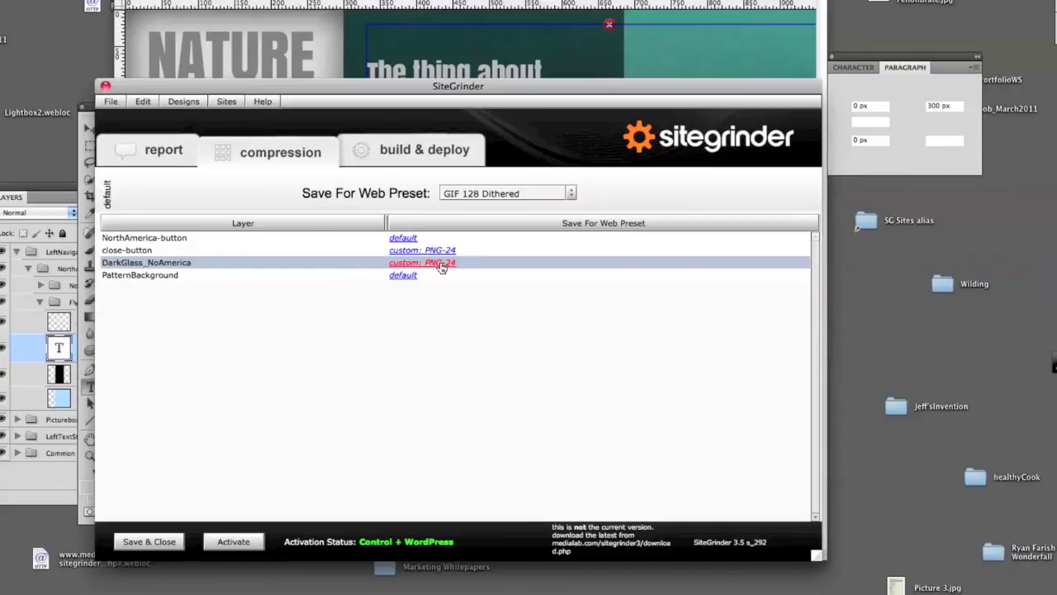
{"action": "left_click", "coordinate": [342, 252]}
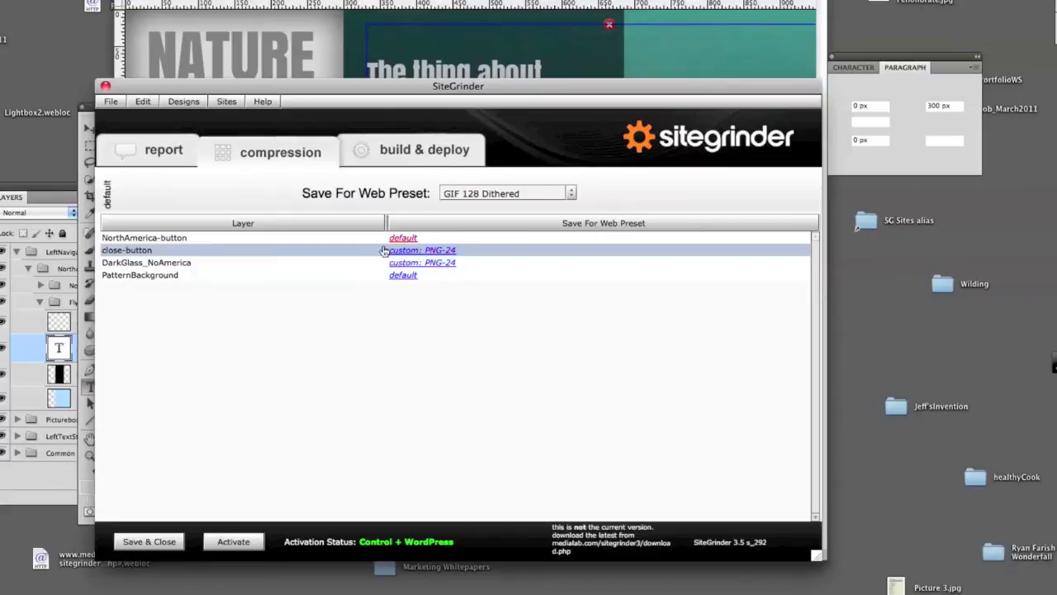
{"action": "left_click", "coordinate": [149, 542]}
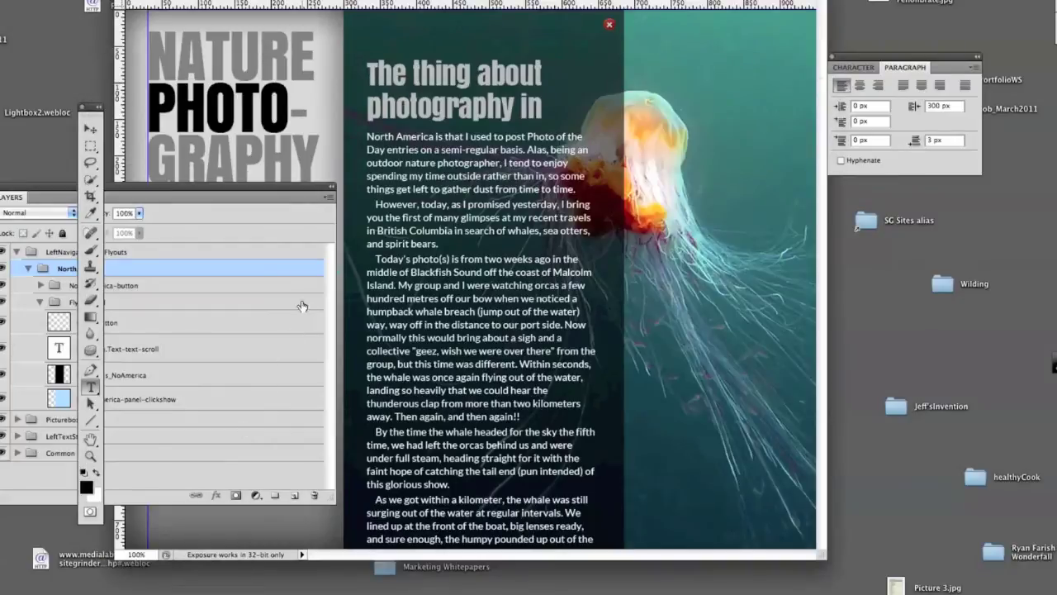
Move the Layers panel over the canvas to uncover the North America button, and place an empty text layer below that button
{"action": "left_click", "coordinate": [233, 190]}
{"action": "left_click_drag", "start_coordinate": [233, 190], "coordinate": [616, 202]}
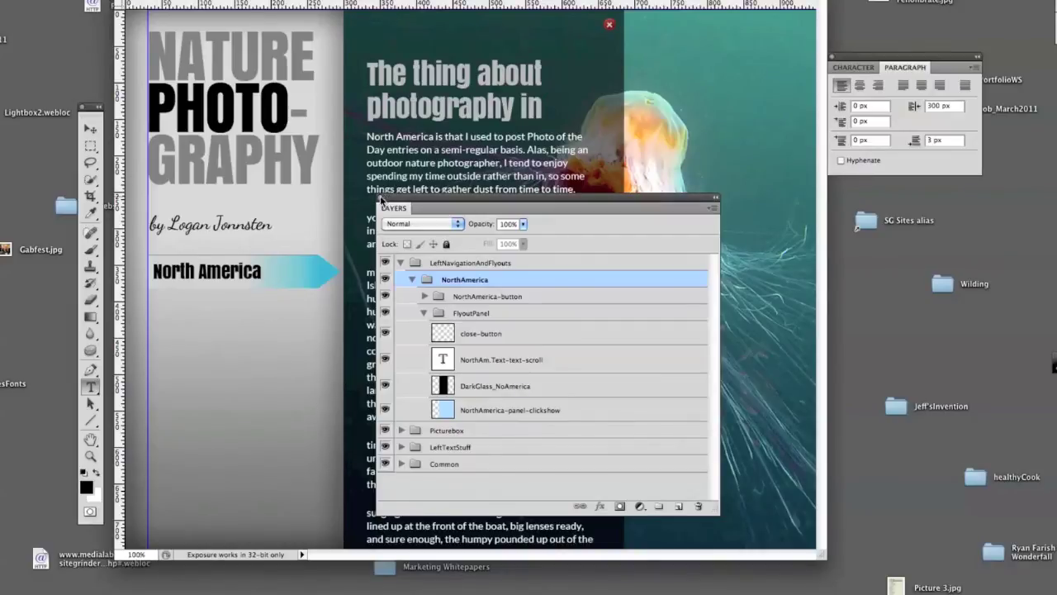
{"action": "left_click", "coordinate": [283, 330]}
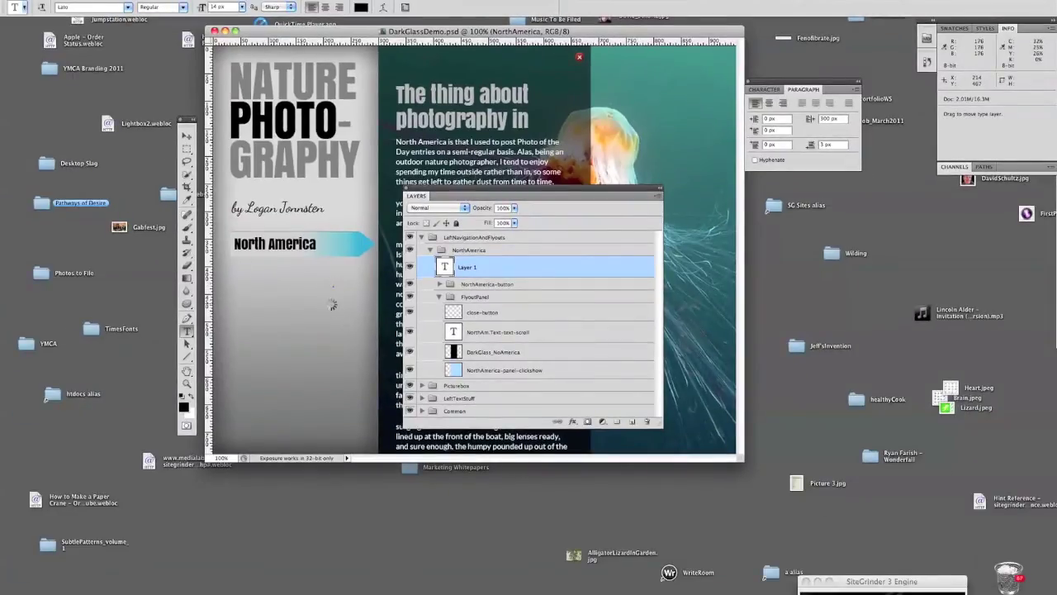
{"action": "key", "text": "ctrl+Return"}
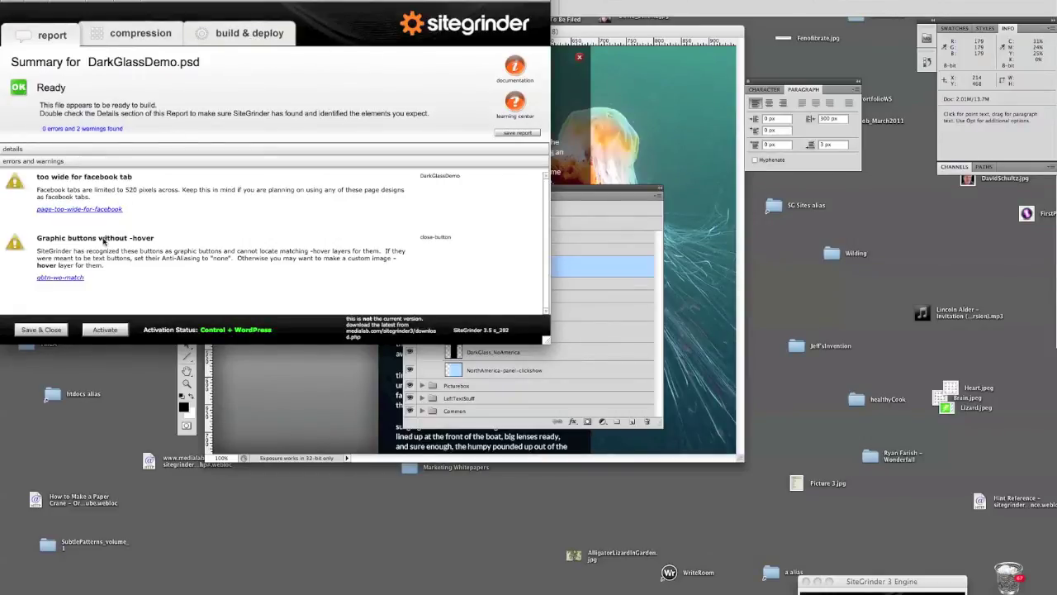
Deploy the DarkGlassDemo page design from SiteGrinder to the darkglassdemo site, keeping any Content Manager edits
{"action": "left_click", "coordinate": [238, 33]}
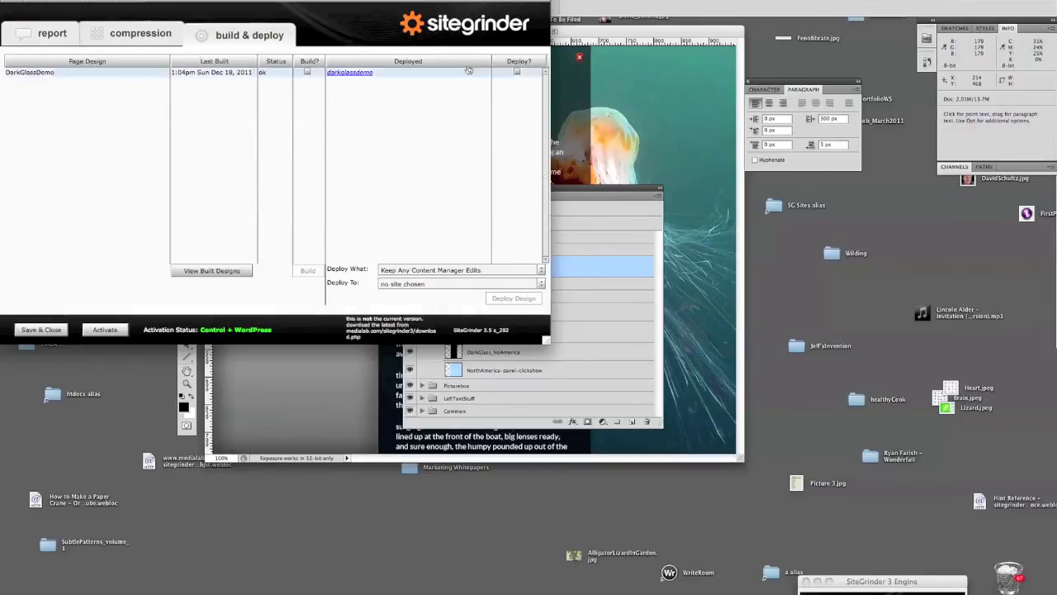
{"action": "left_click", "coordinate": [516, 72]}
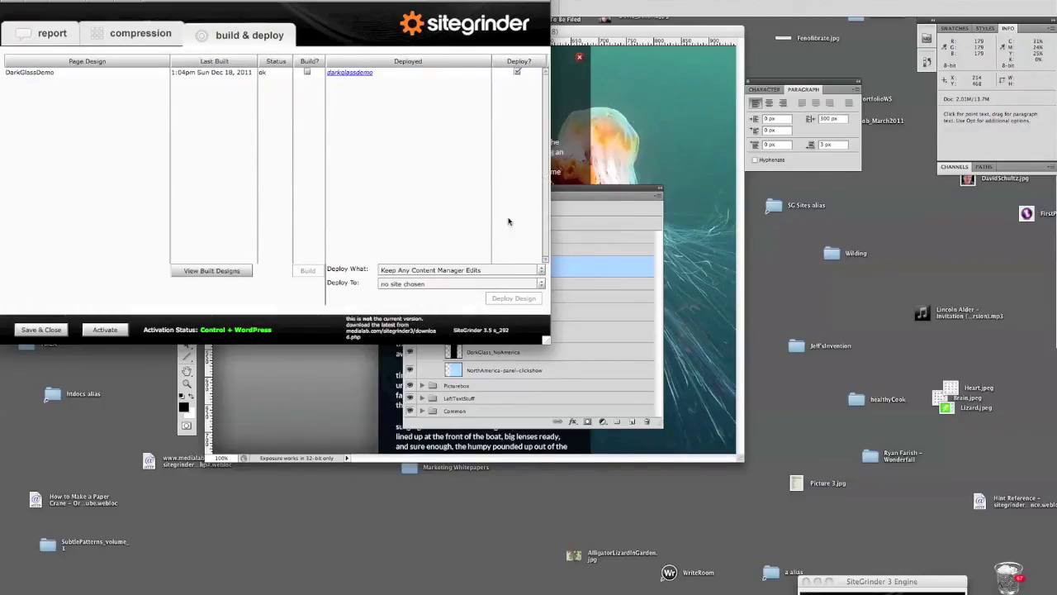
{"action": "left_click", "coordinate": [481, 283]}
{"action": "left_click", "coordinate": [451, 250]}
{"action": "left_click", "coordinate": [505, 300]}
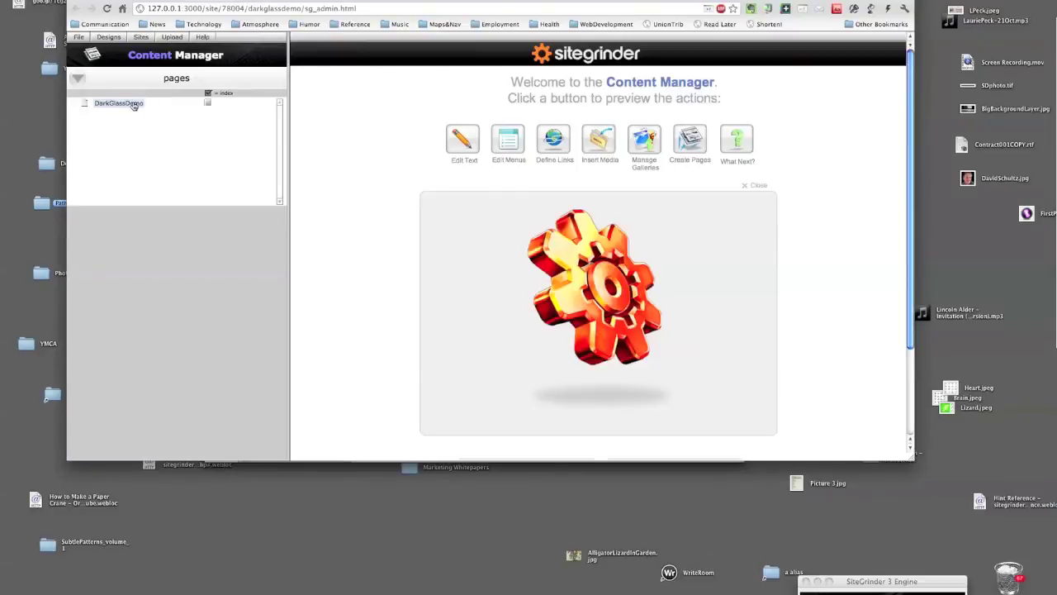
Load the DarkGlassDemo page in the browser's Content Manager and test opening its North America flyout
{"action": "left_click", "coordinate": [132, 104]}
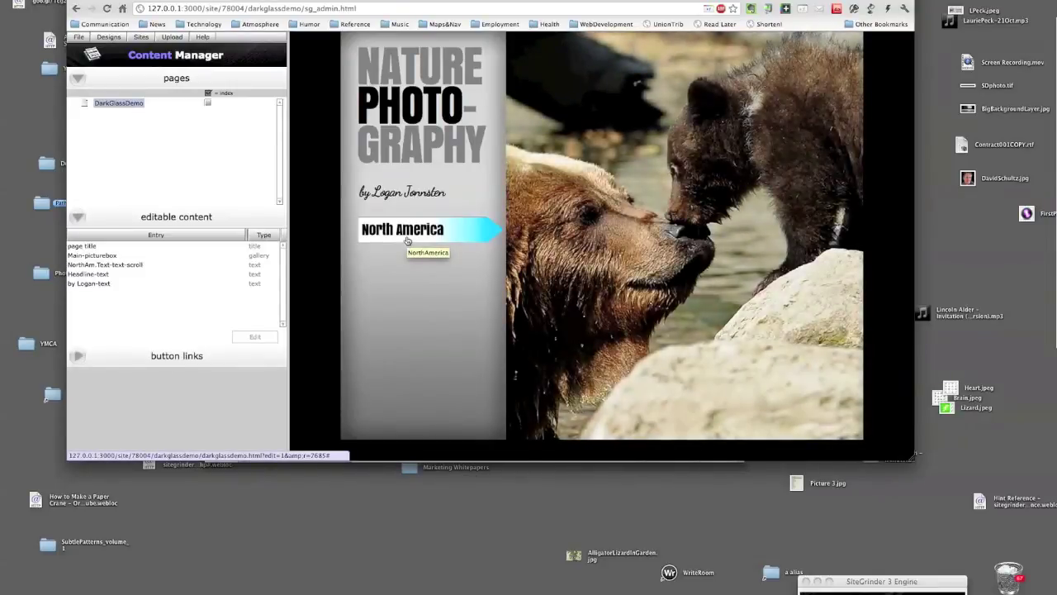
{"action": "left_click", "coordinate": [407, 240]}
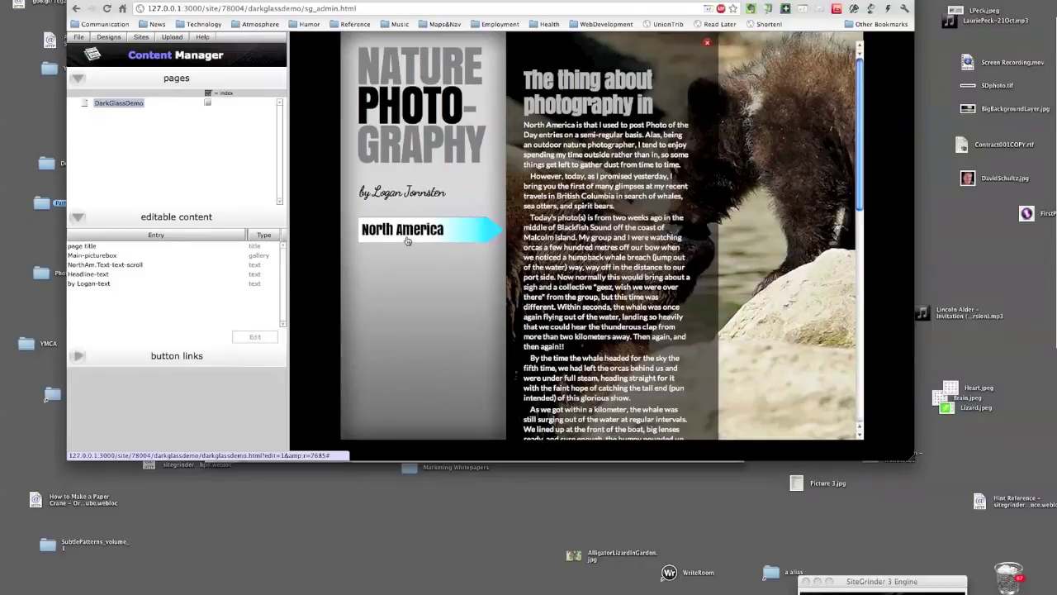